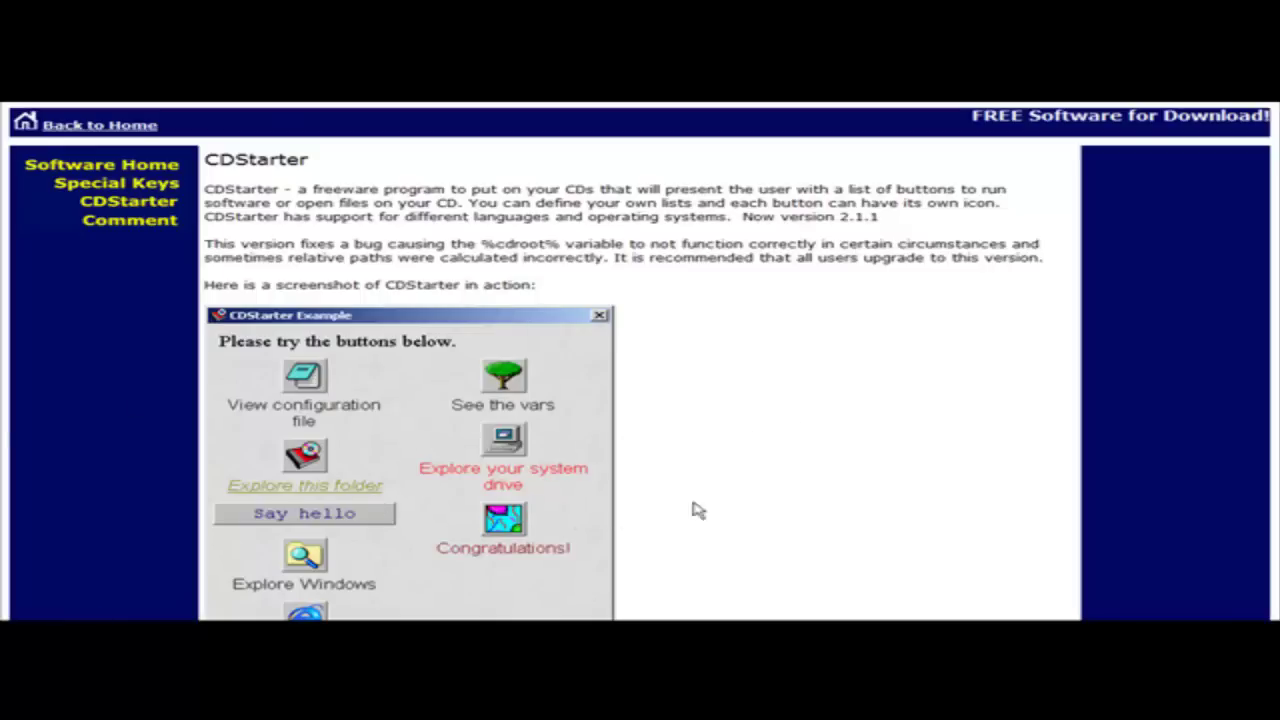
Scroll up and down the CDStarter download page to review its contents.
scroll(779, 464, "down", 3)
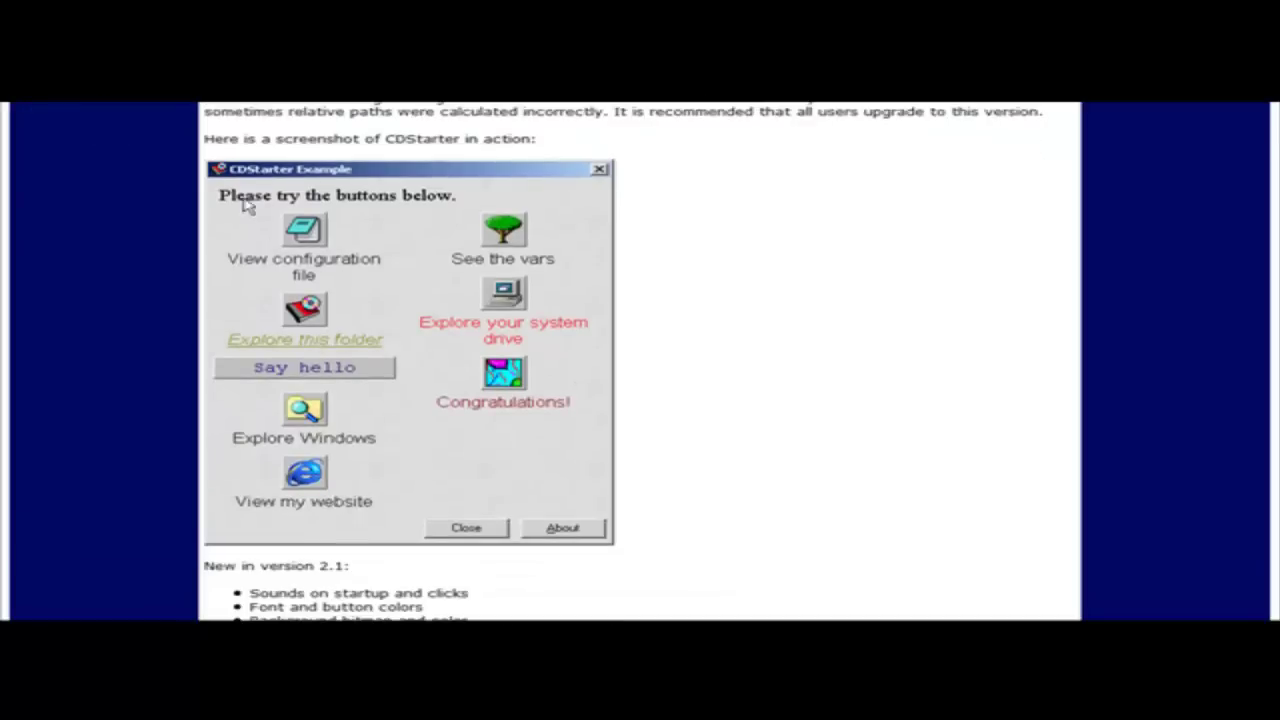
scroll(749, 386, "up", 1)
scroll(764, 380, "up", 2)
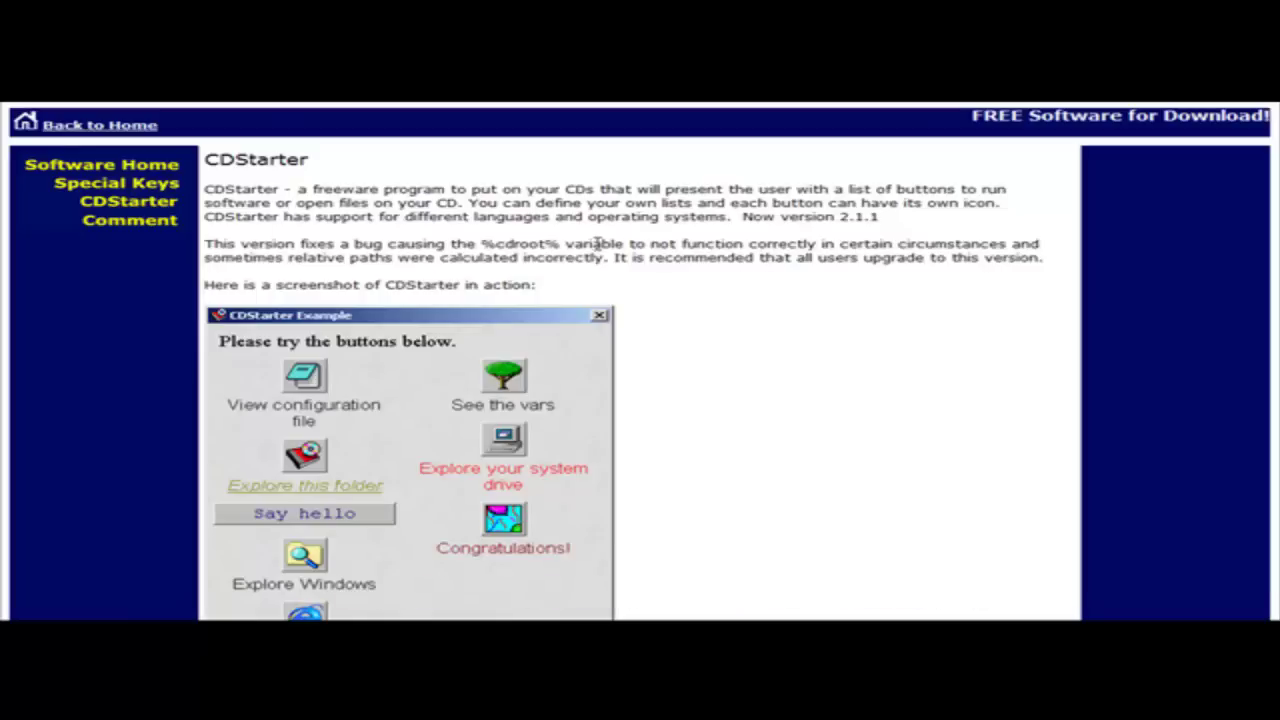
scroll(585, 265, "down", 3)
scroll(580, 271, "down", 2)
scroll(575, 273, "down", 3)
scroll(572, 276, "down", 2)
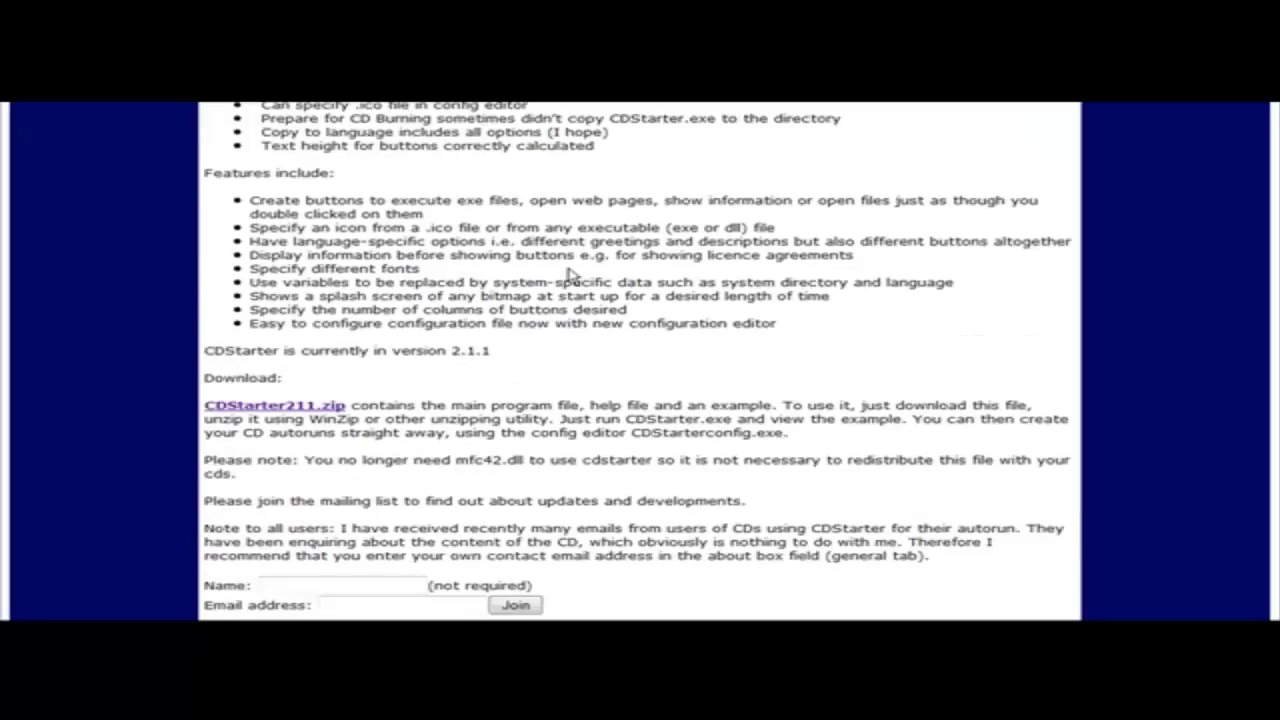
scroll(570, 275, "down", 1)
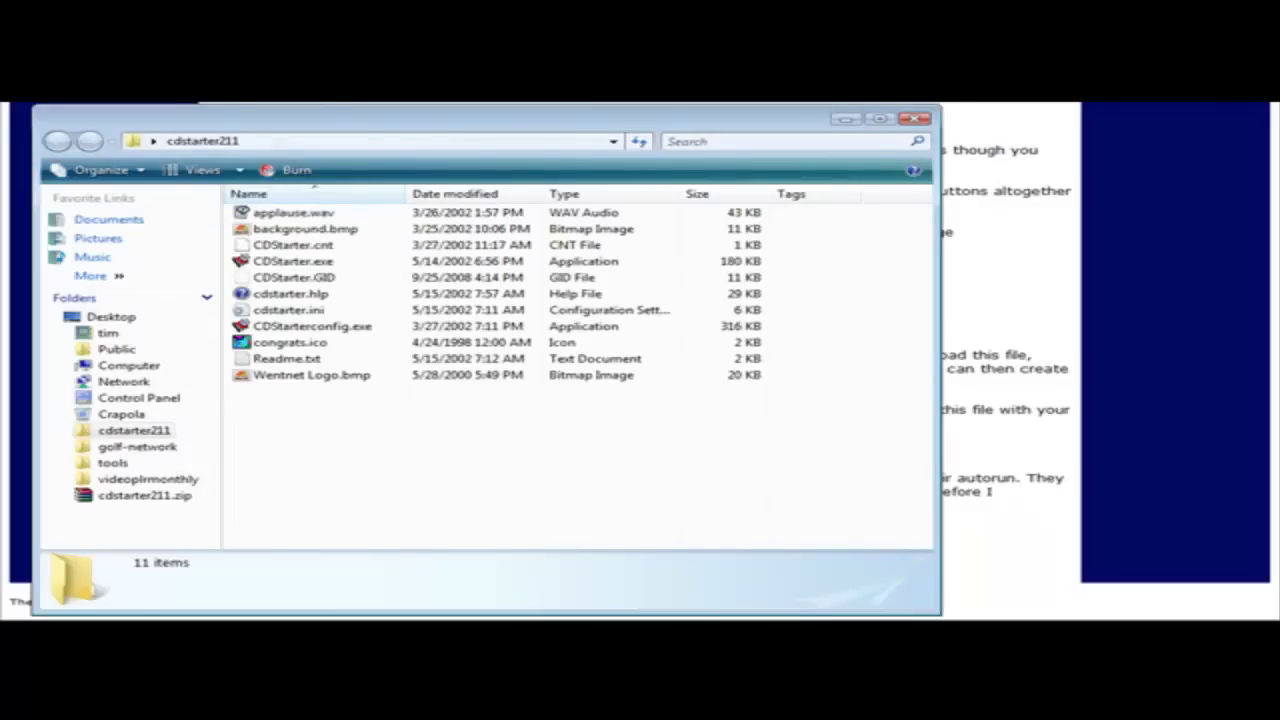
left_click(280, 261)
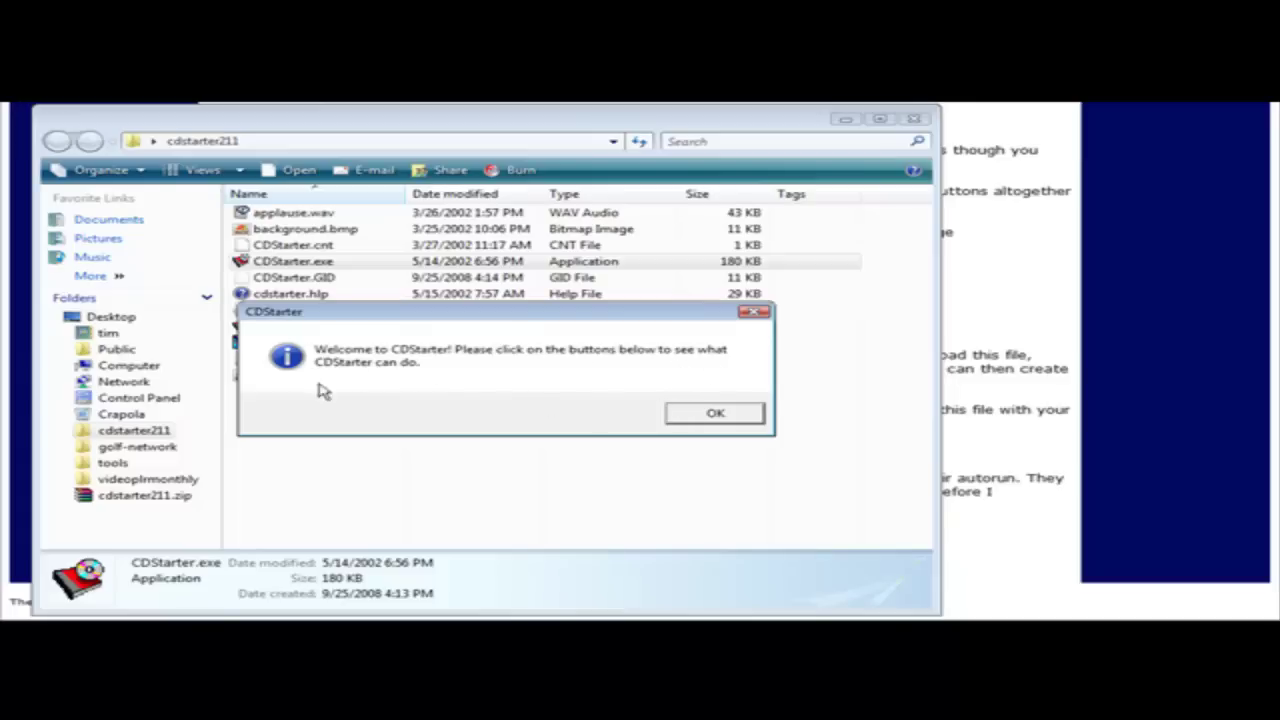
left_click(669, 417)
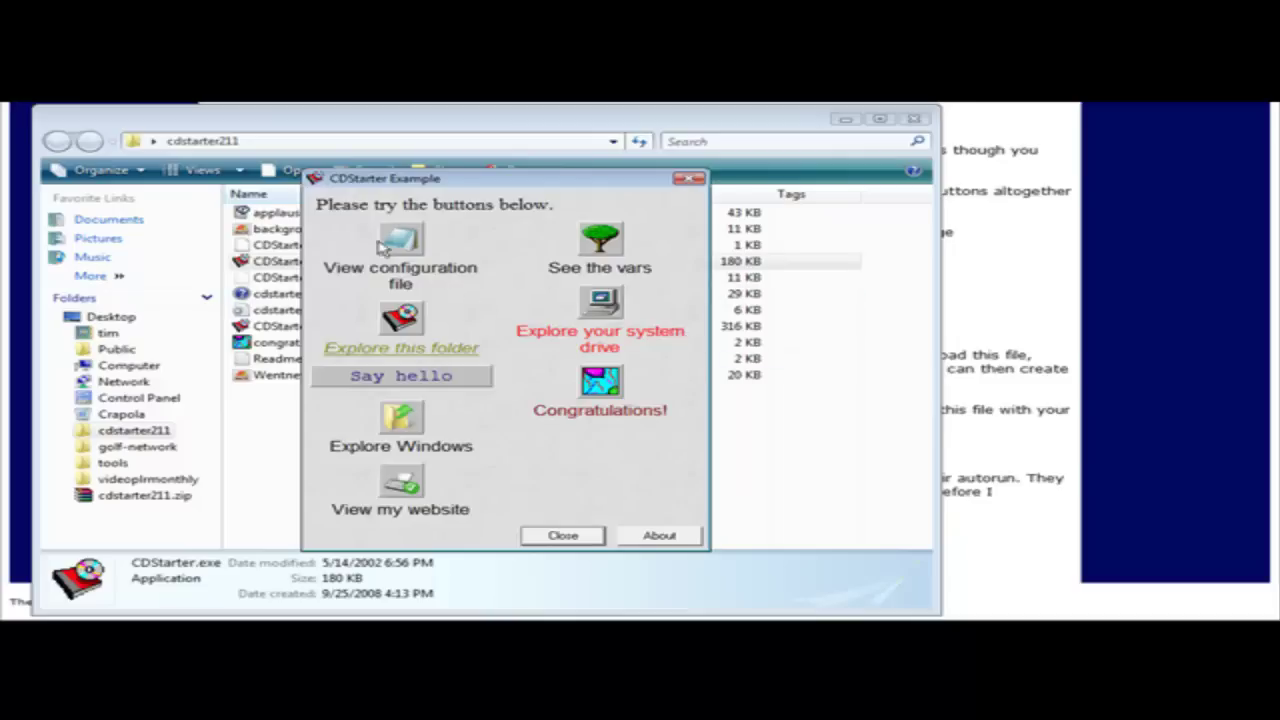
left_click(418, 245)
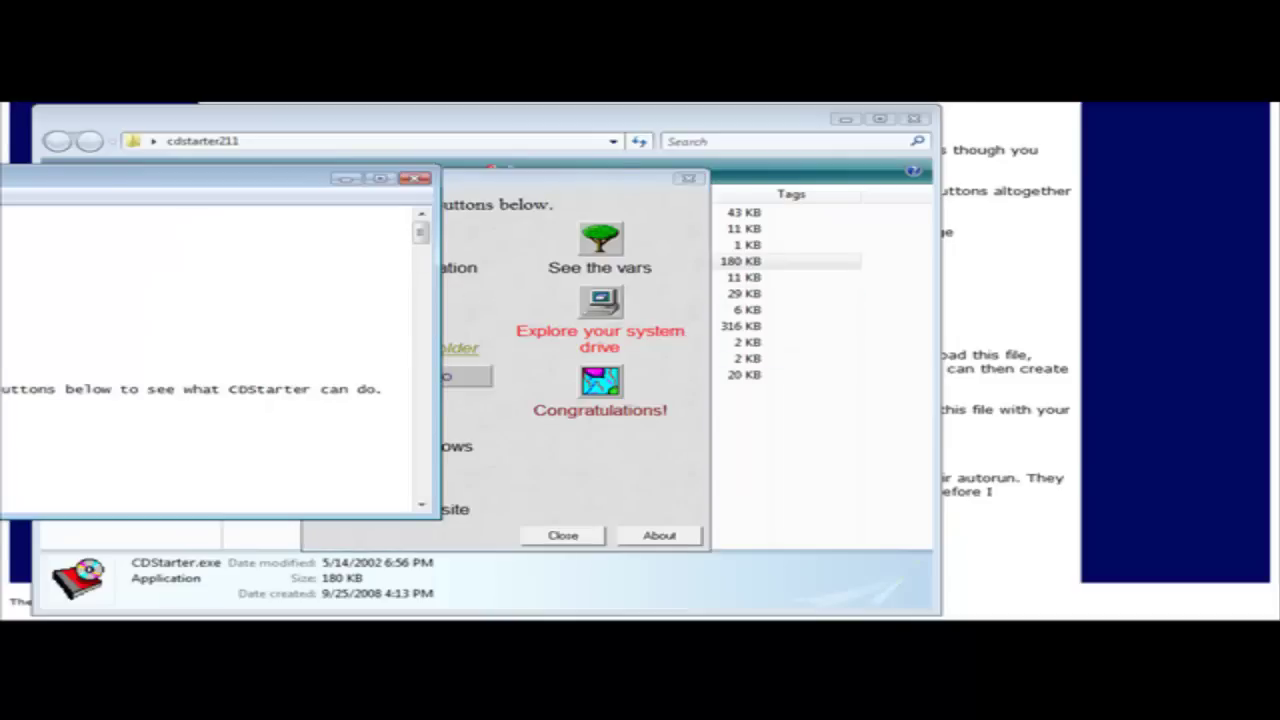
left_click_drag(5, 180, 486, 209)
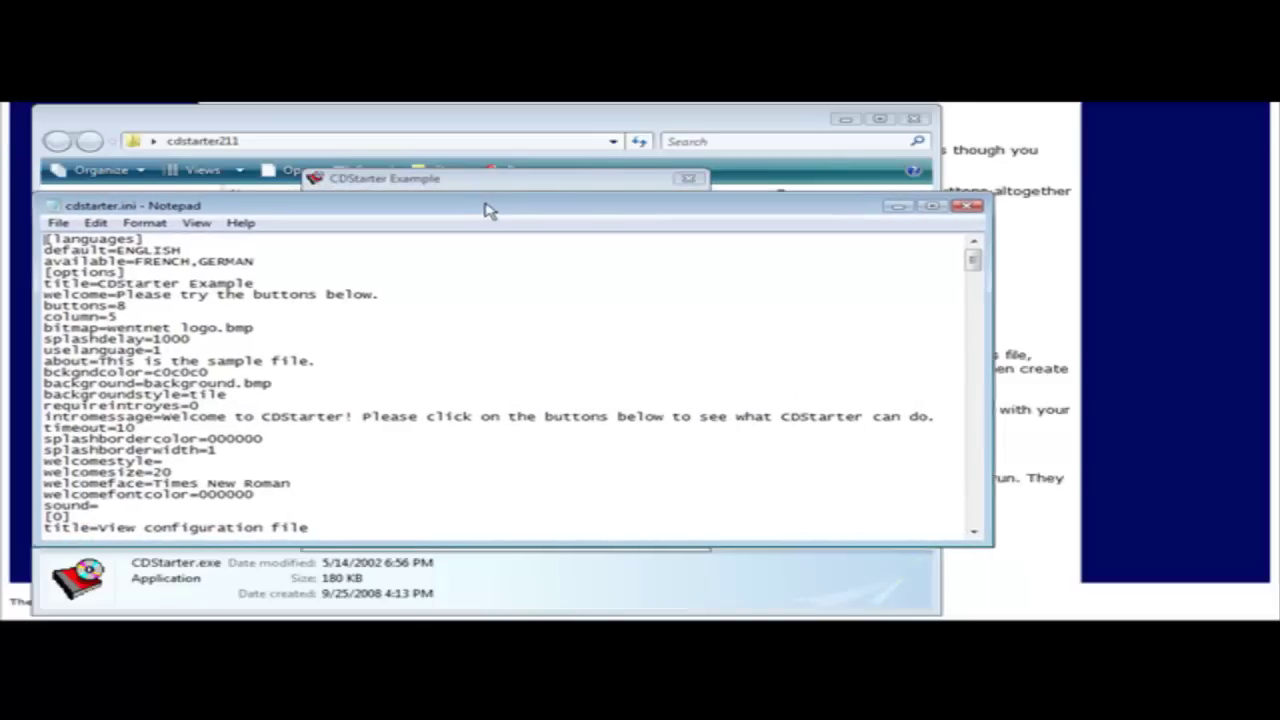
left_click(967, 208)
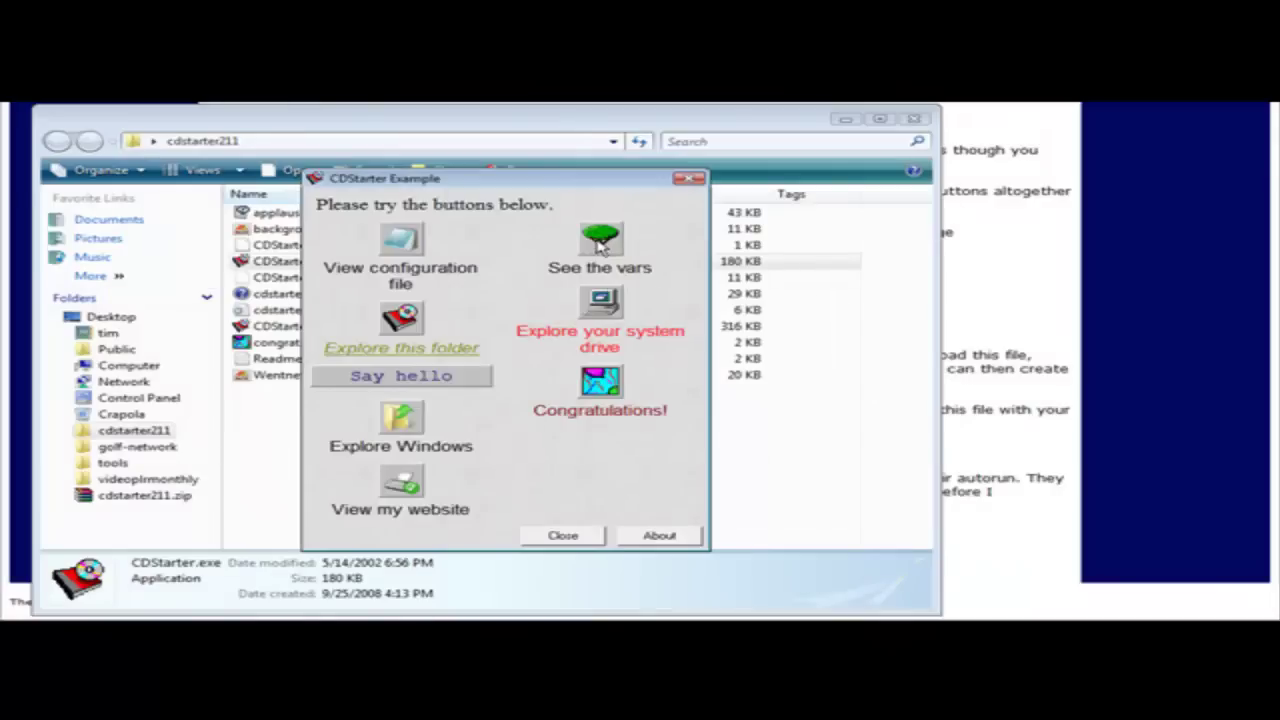
left_click(600, 246)
left_click(692, 403)
left_click(414, 324)
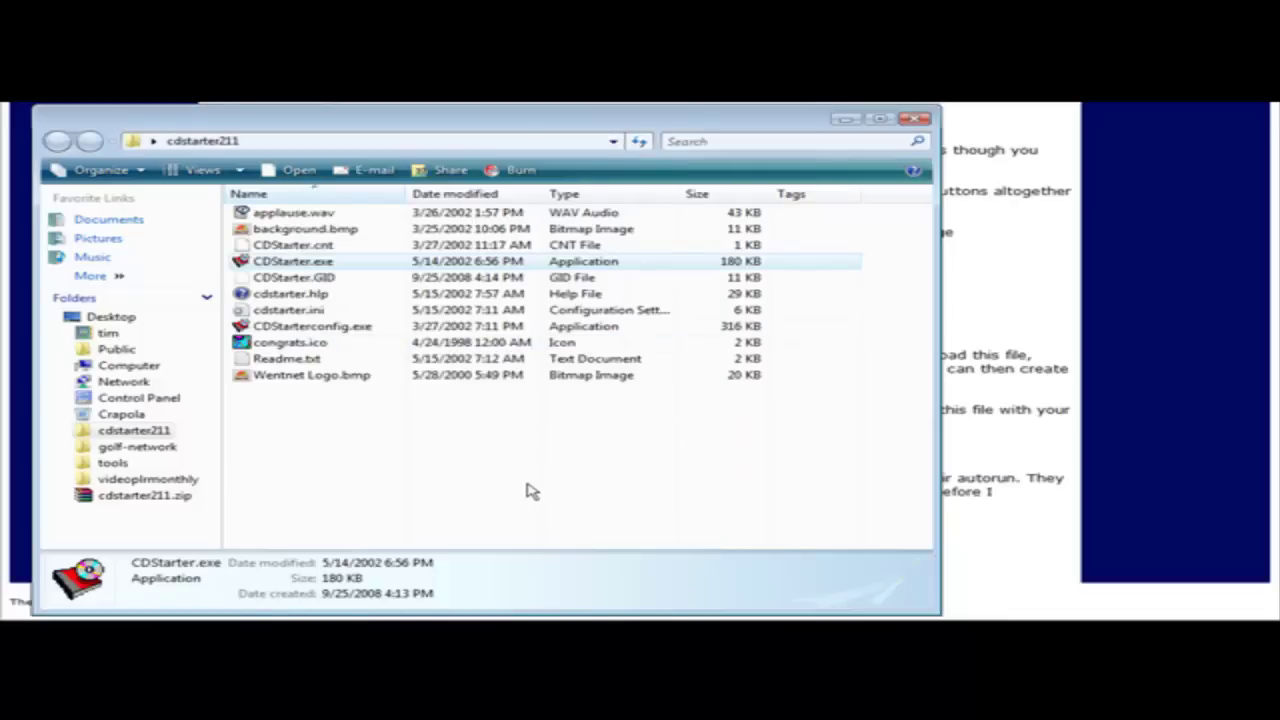
key("alt+Tab")
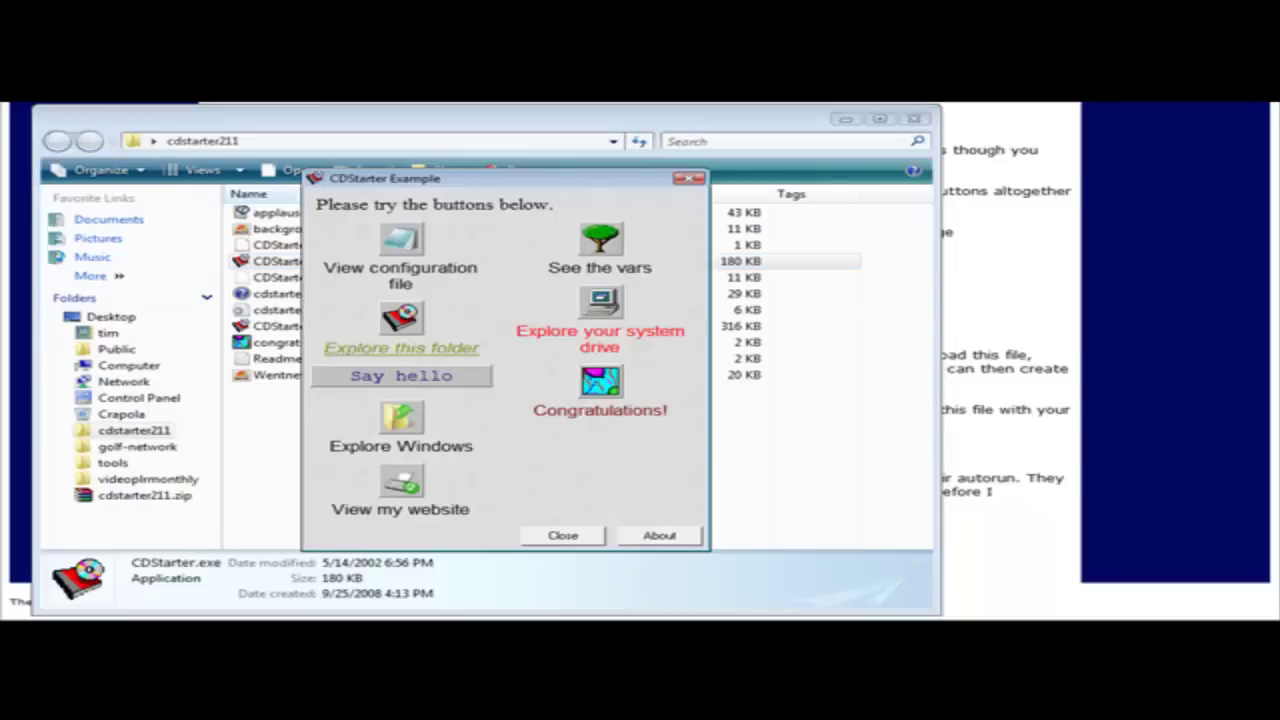
left_click(605, 308)
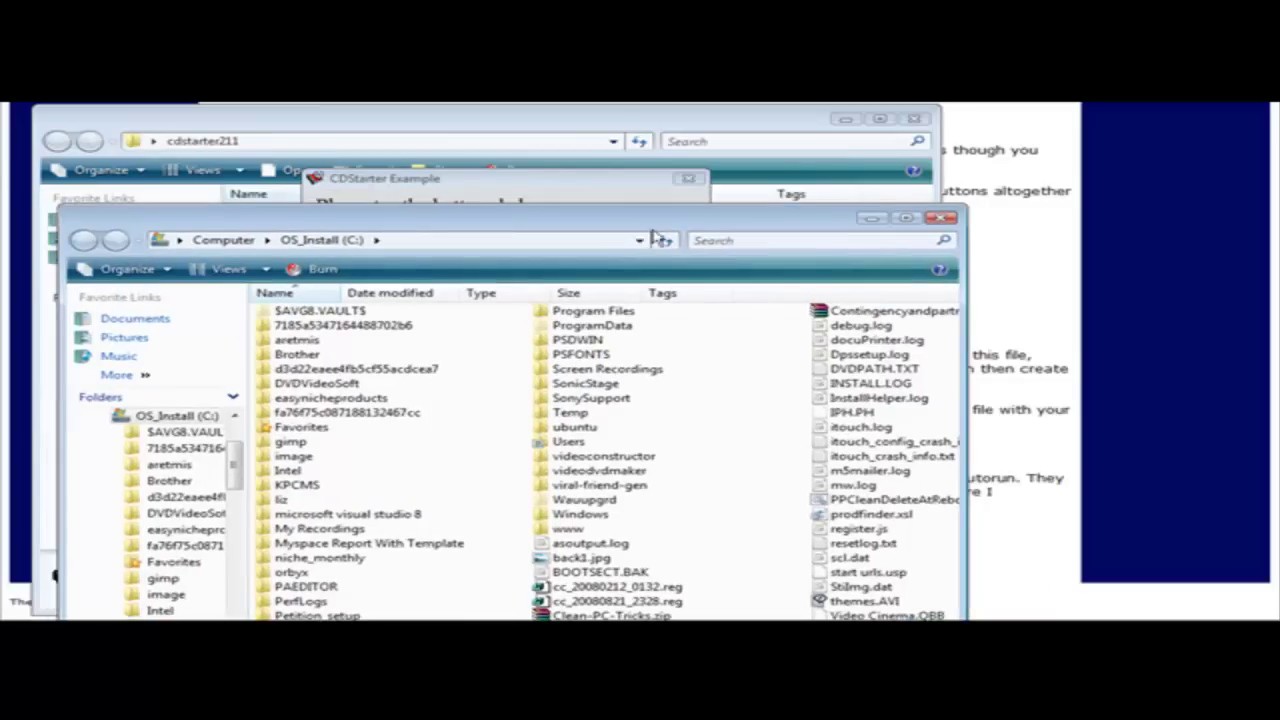
left_click(940, 217)
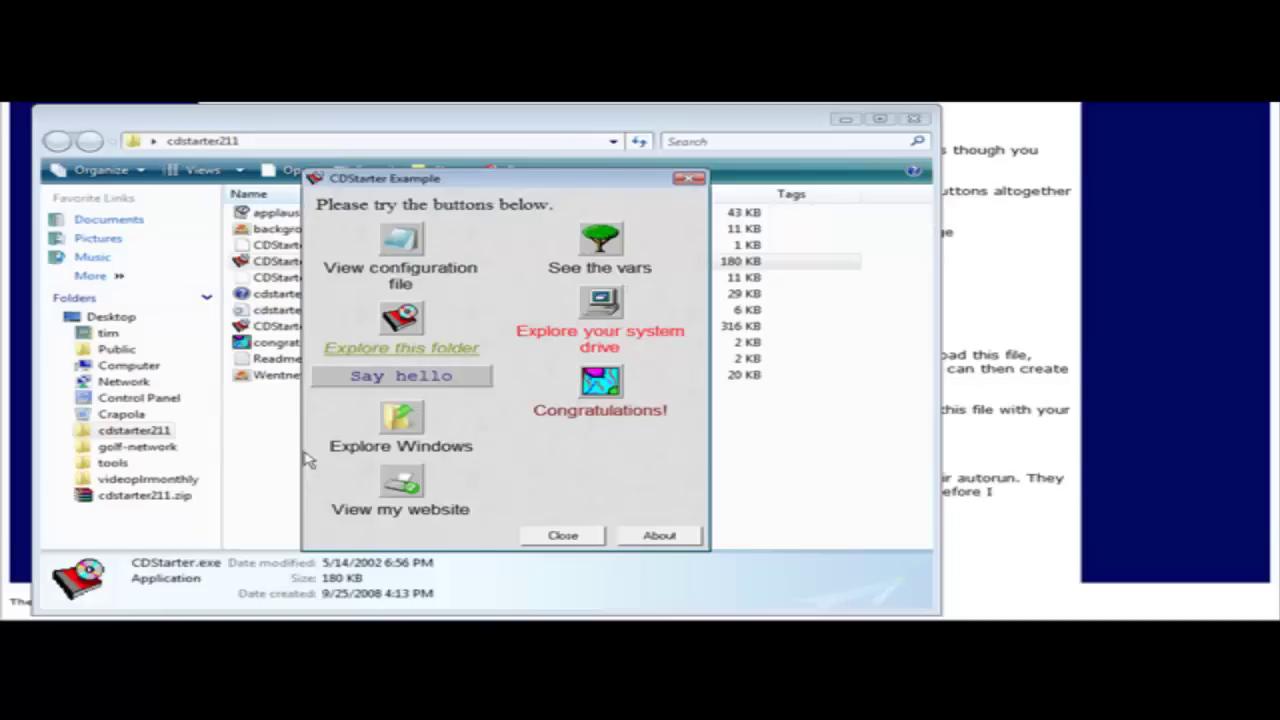
left_click(427, 380)
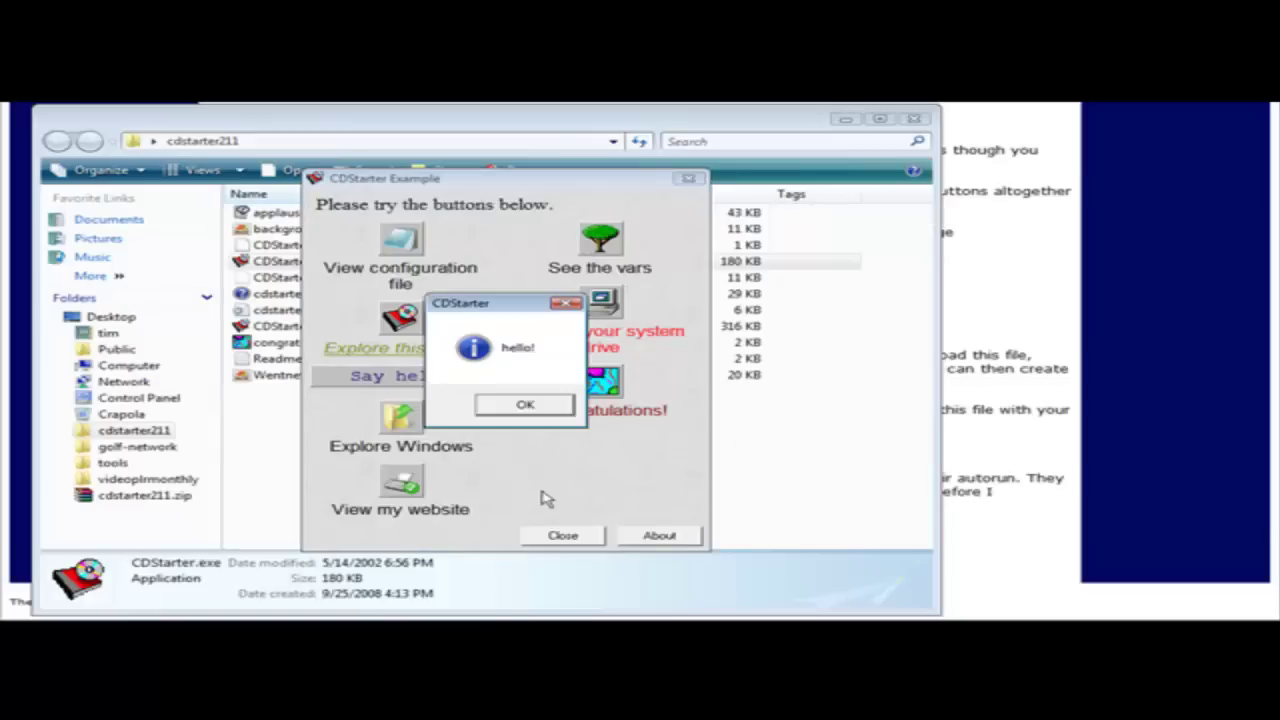
left_click(526, 408)
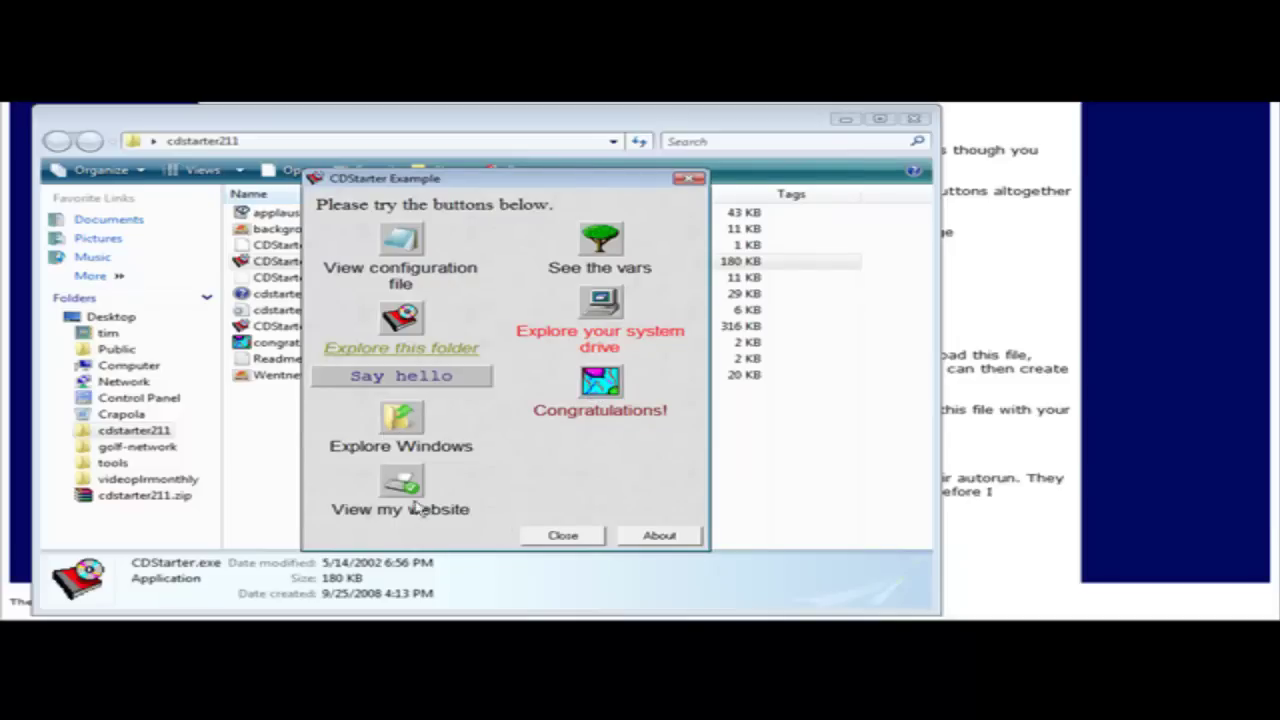
left_click(565, 537)
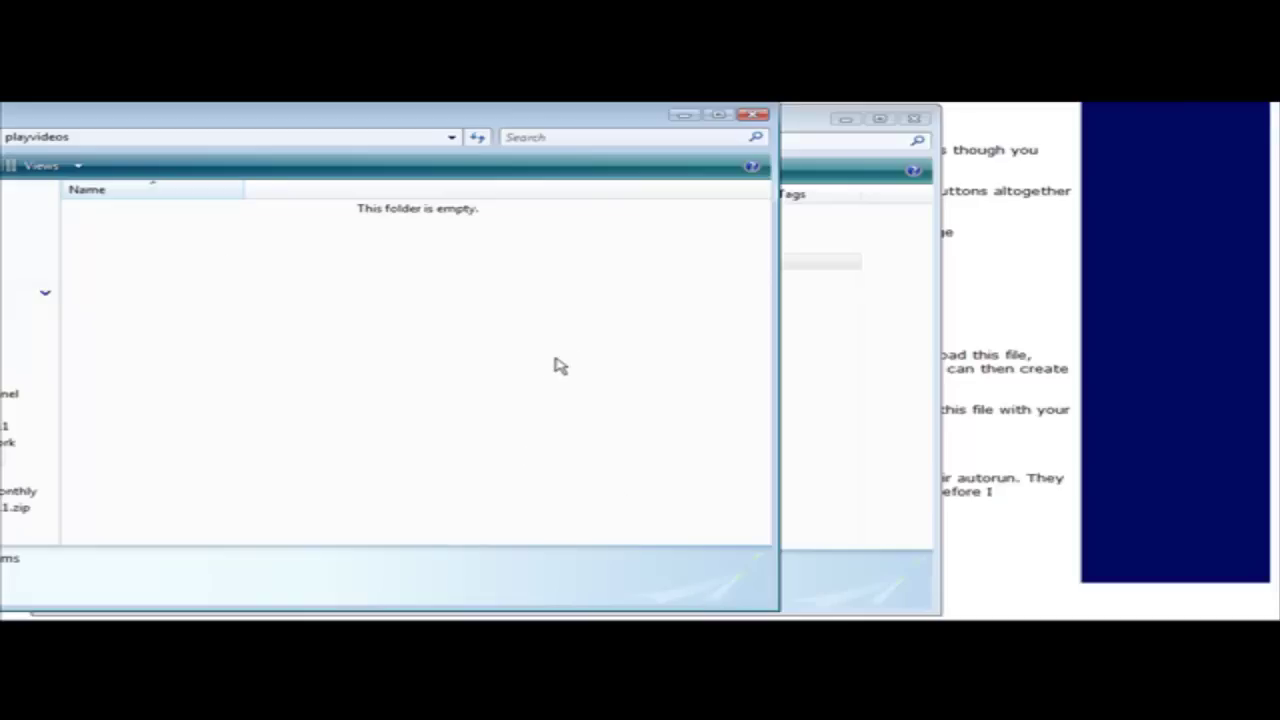
Paste video-1.wmv through video-4.wmv into playvideos, then bring the cdstarter211 window forward.
key("ctrl+v")
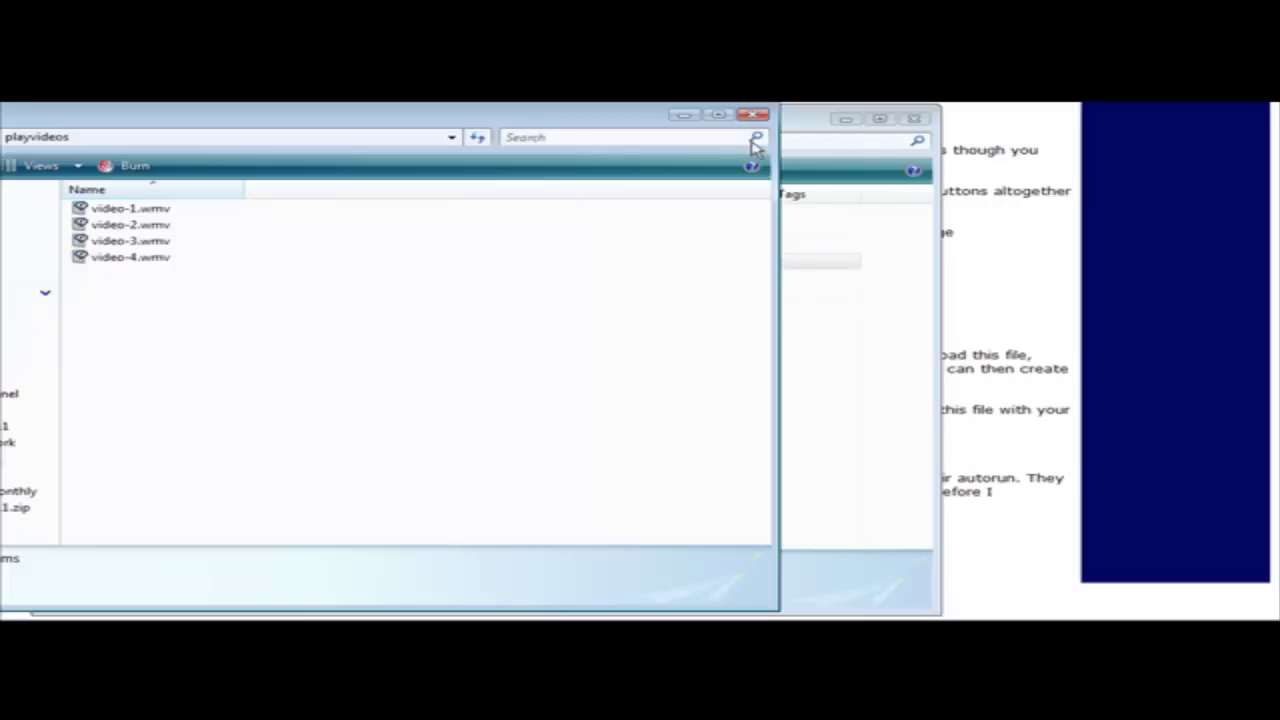
left_click(798, 132)
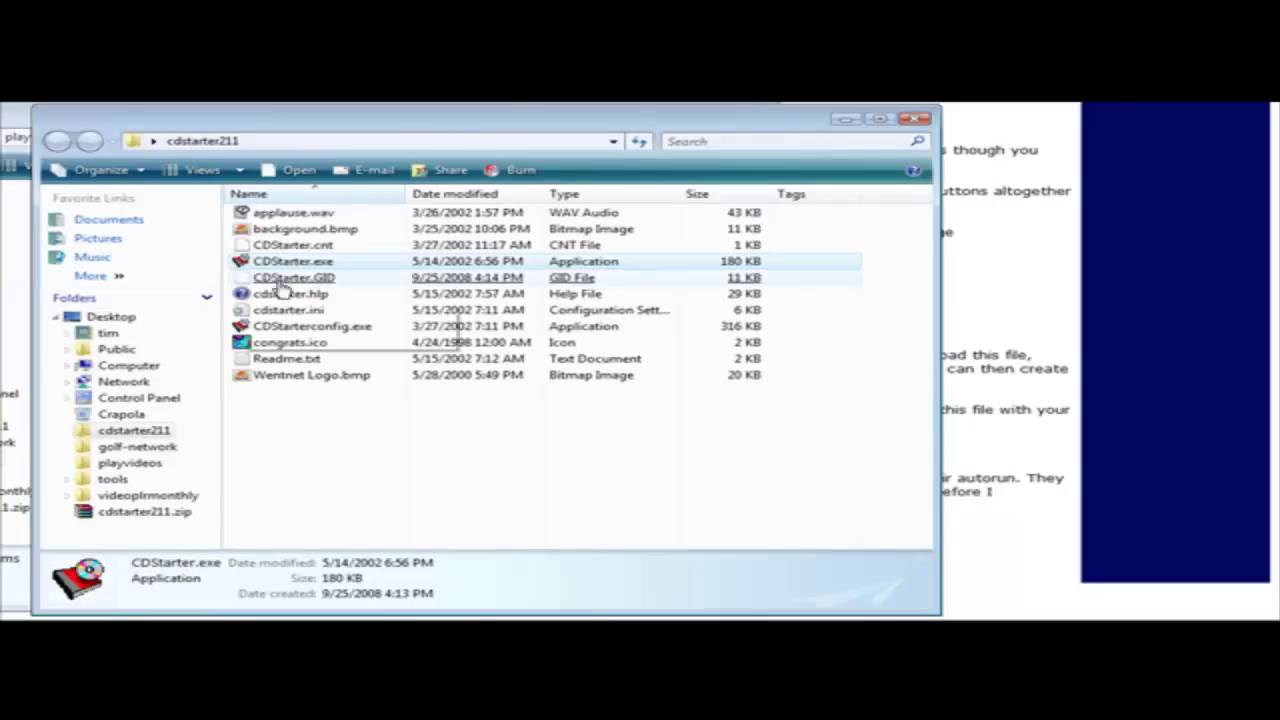
Launch the CDStarter config editor and enter the welcome title 'Server Transfer Videos'.
double_click(349, 328)
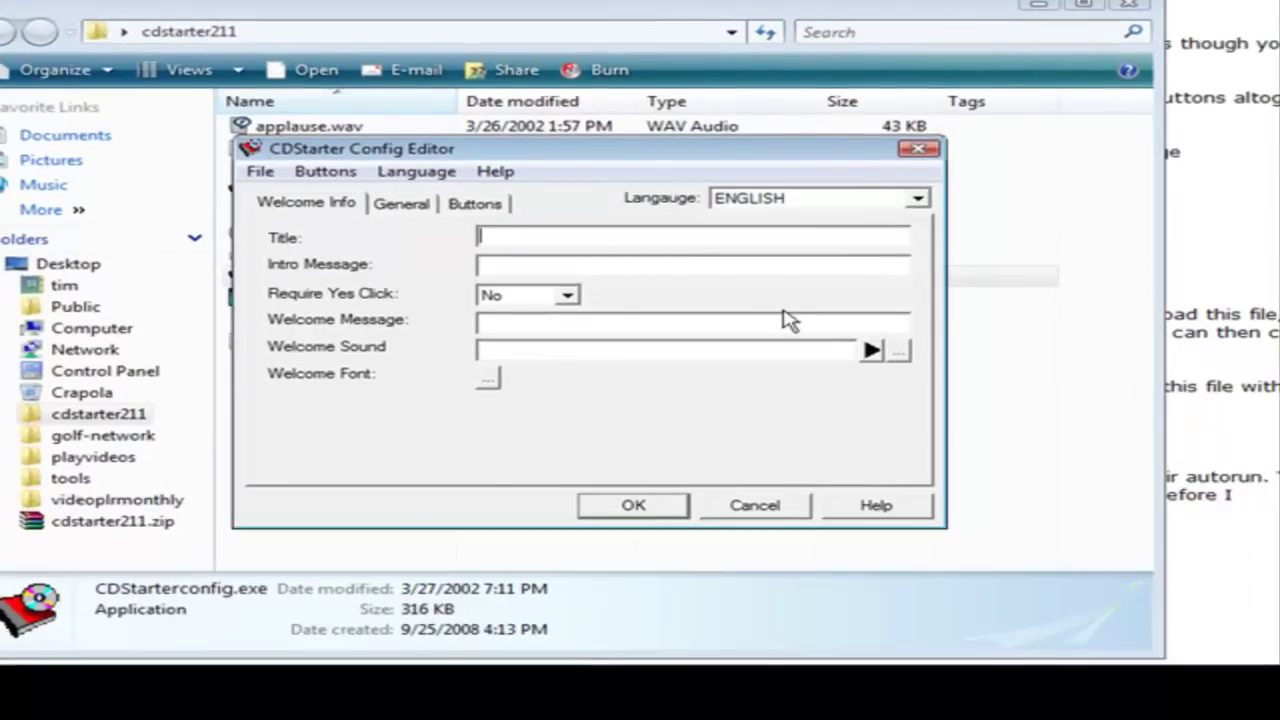
type("Server Transfer Videos")
left_click(541, 262)
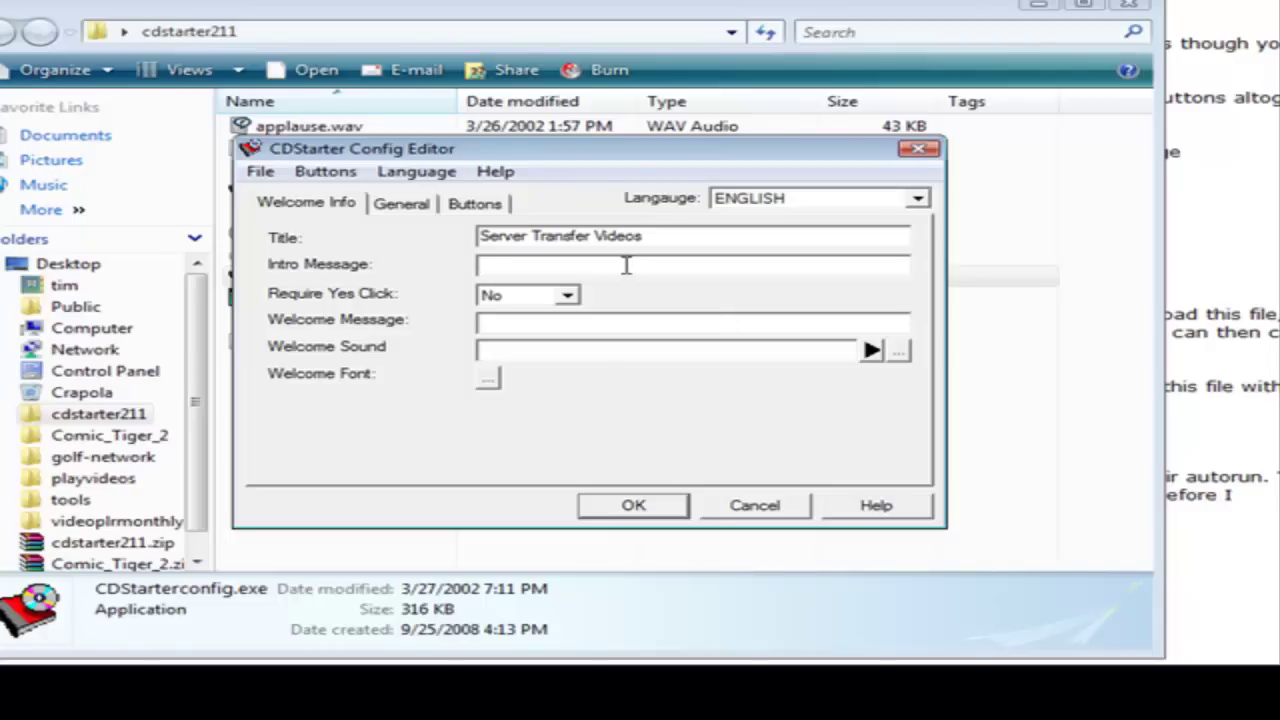
left_click(567, 296)
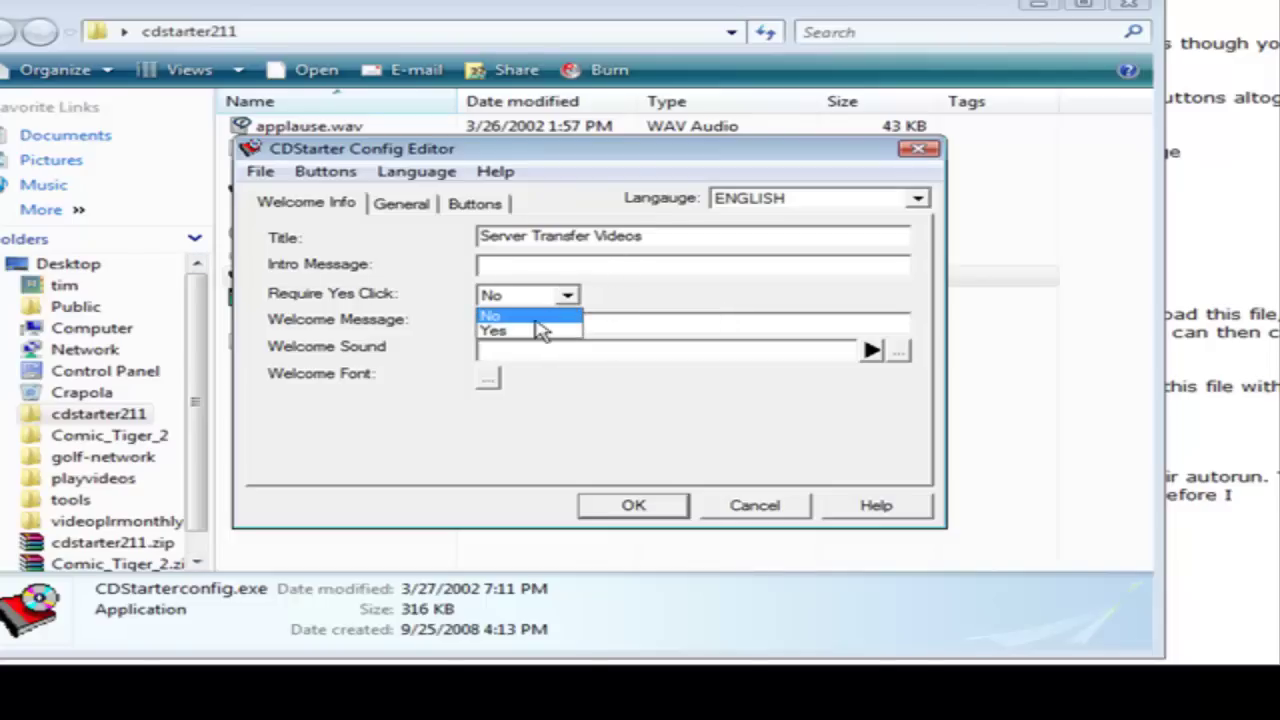
left_click(655, 294)
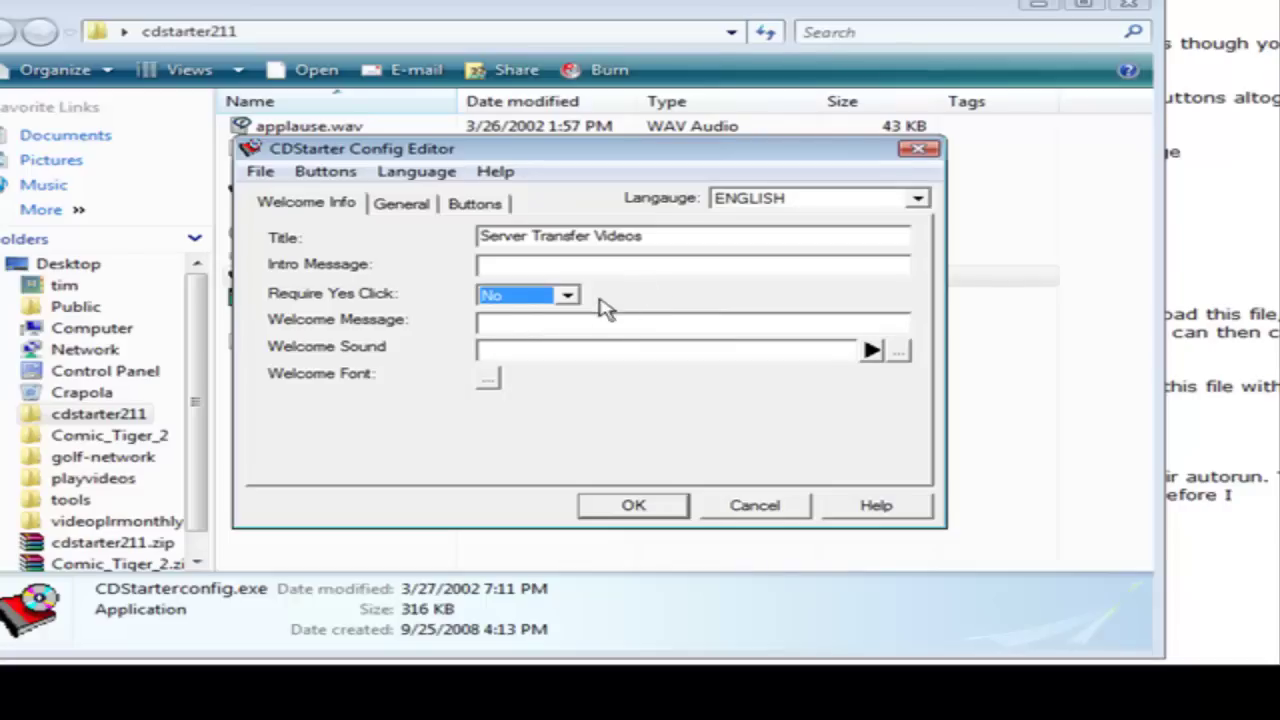
left_click(513, 296)
left_click(567, 296)
Enter the 'Do You Wish To Continue?' intro, require Yes, and the welcome message 'Welcome to the Server Transfer Video Series.'.
left_click(517, 266)
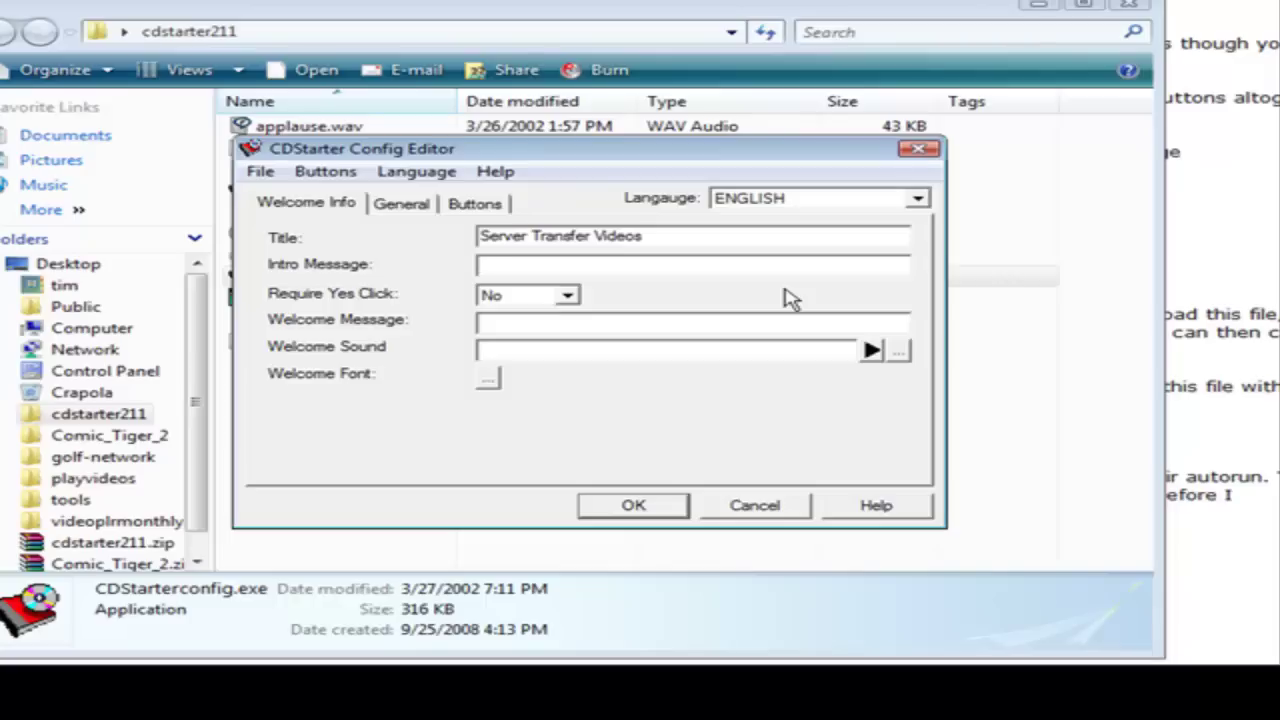
type("Server Tramsfer Videos. Do You Wish To Continue?")
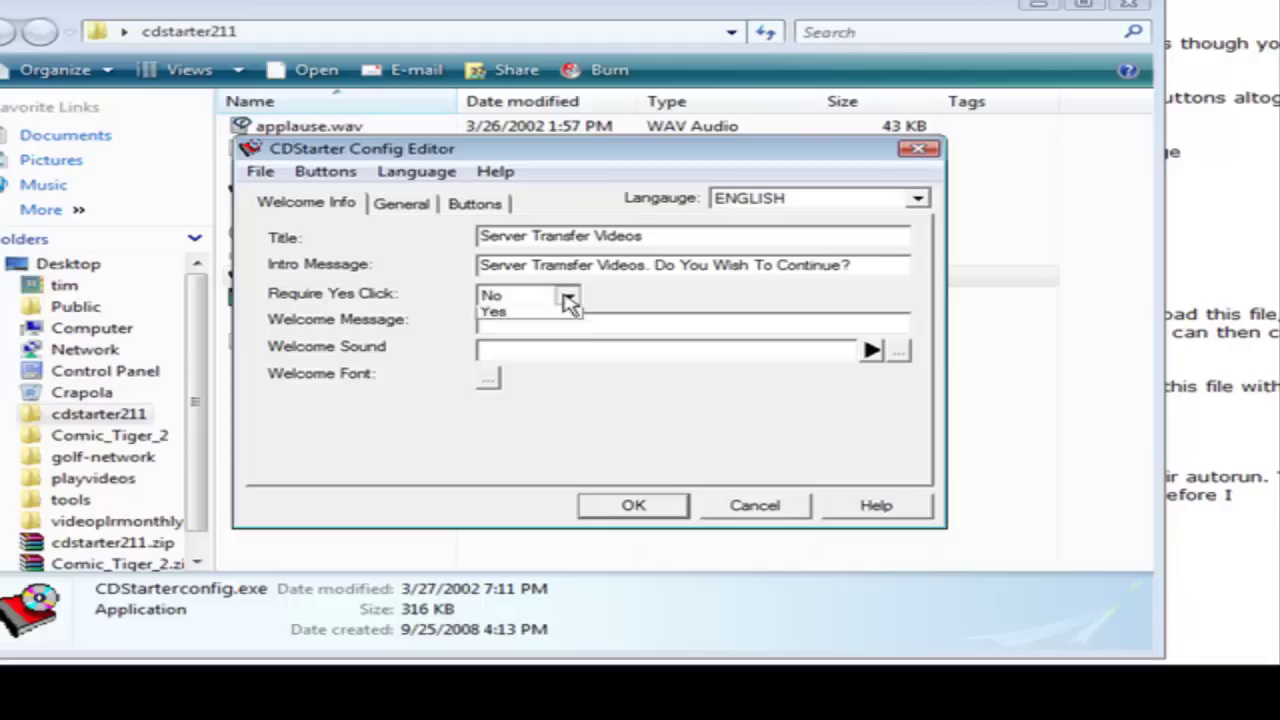
left_click(565, 331)
left_click(512, 321)
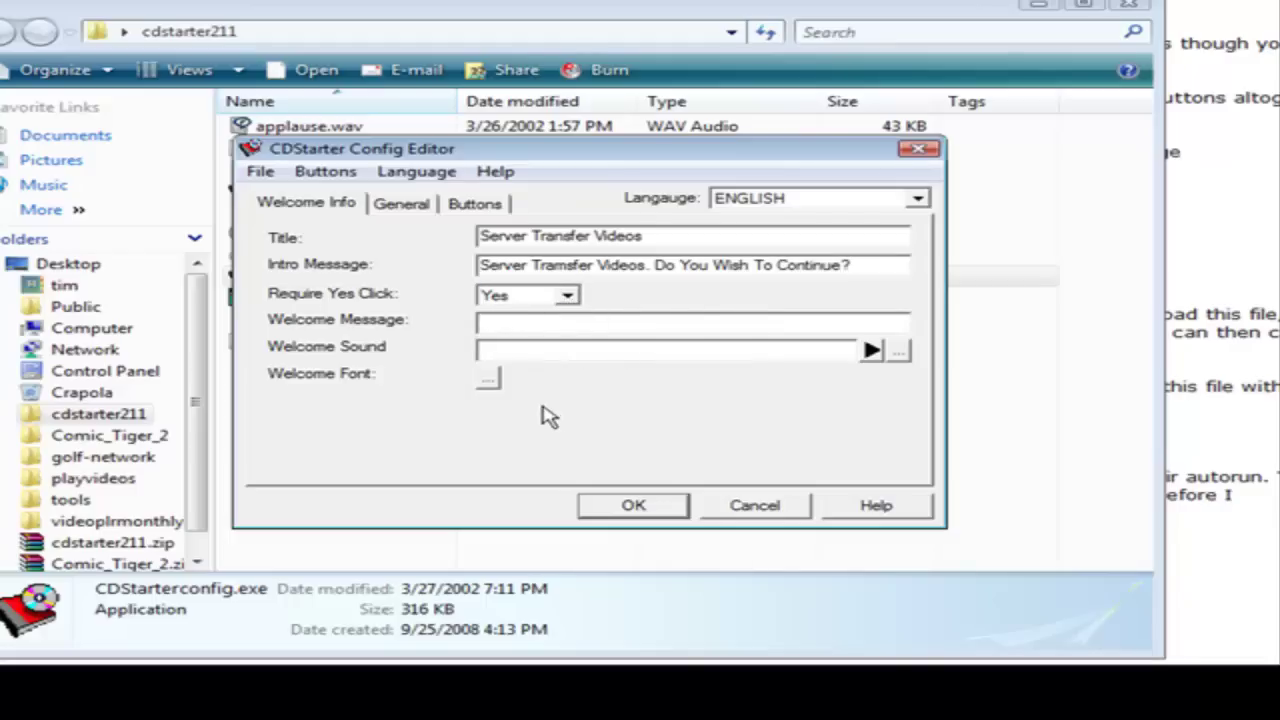
type("Welcome to the Server Transfer Video Series.")
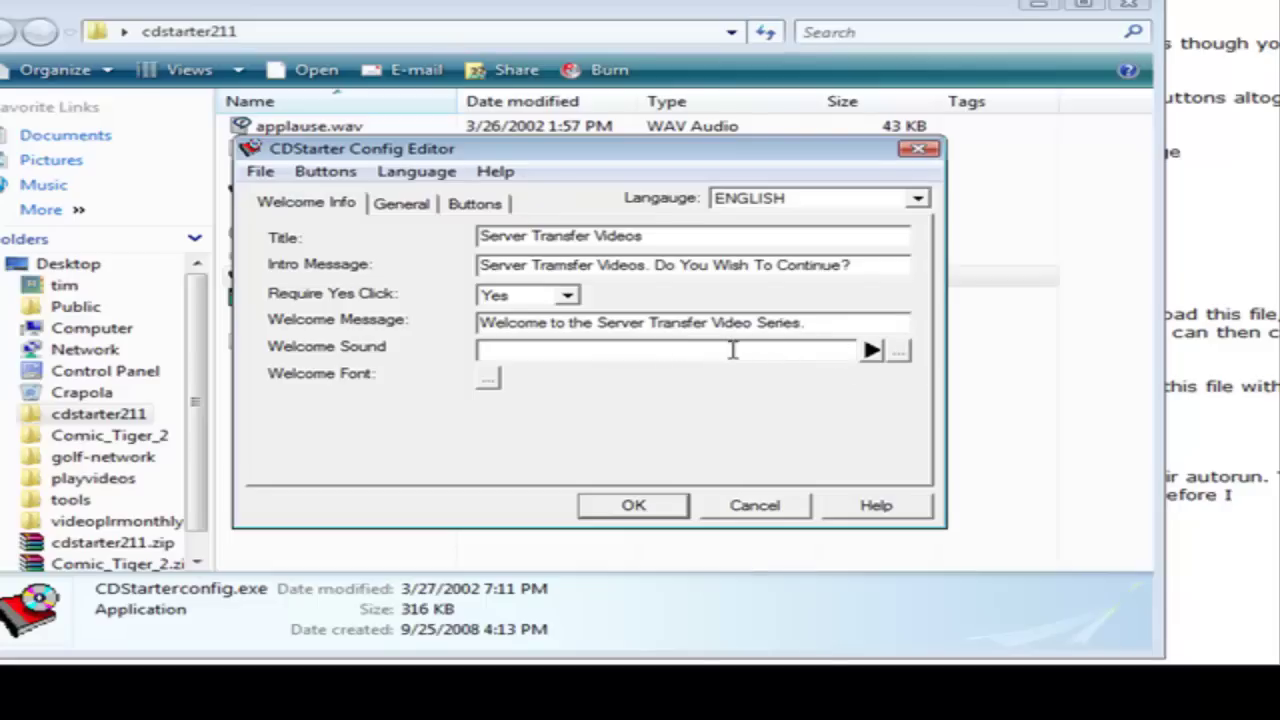
left_click(487, 379)
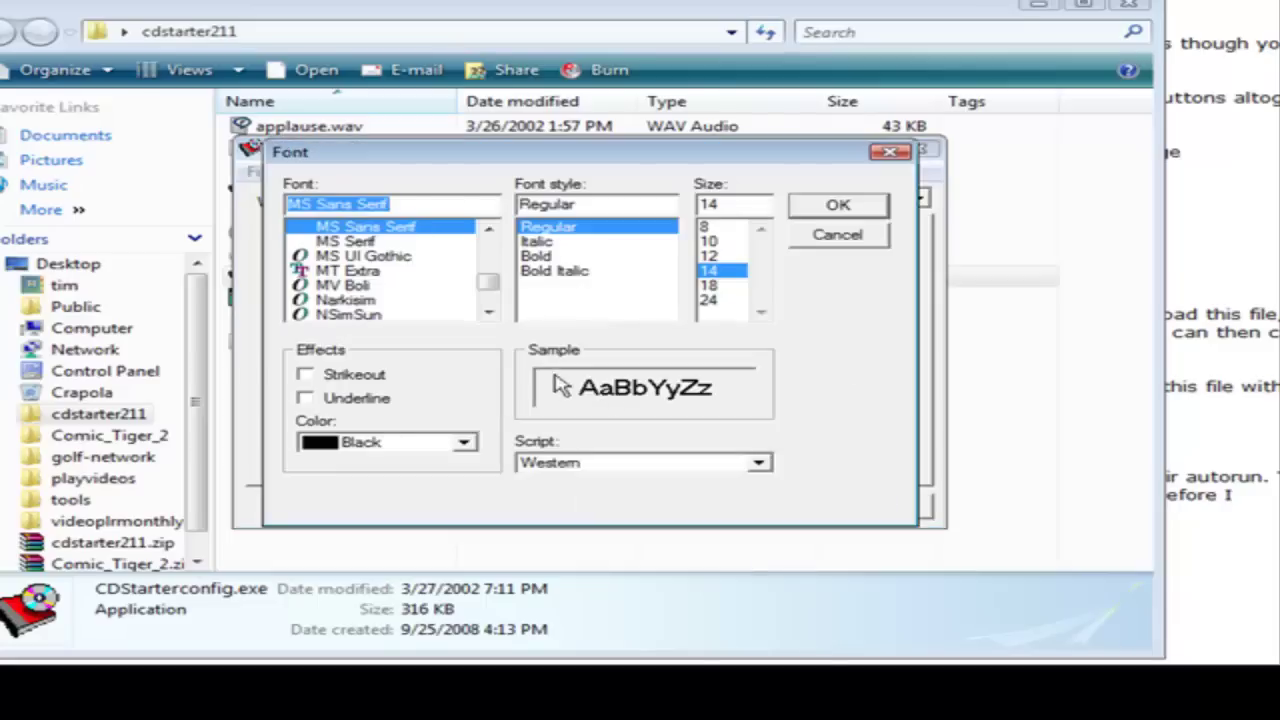
left_click(890, 155)
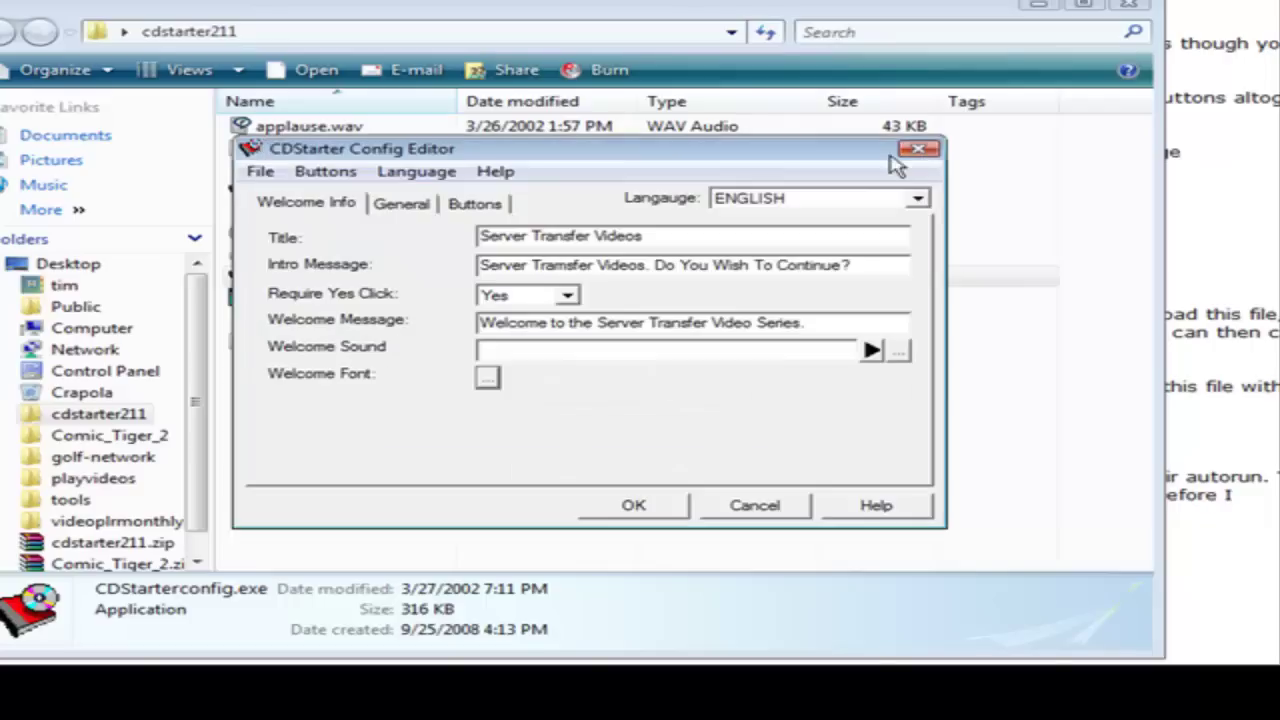
Review the General tab settings, leaving defaults, then show the empty Buttons tab.
left_click(403, 204)
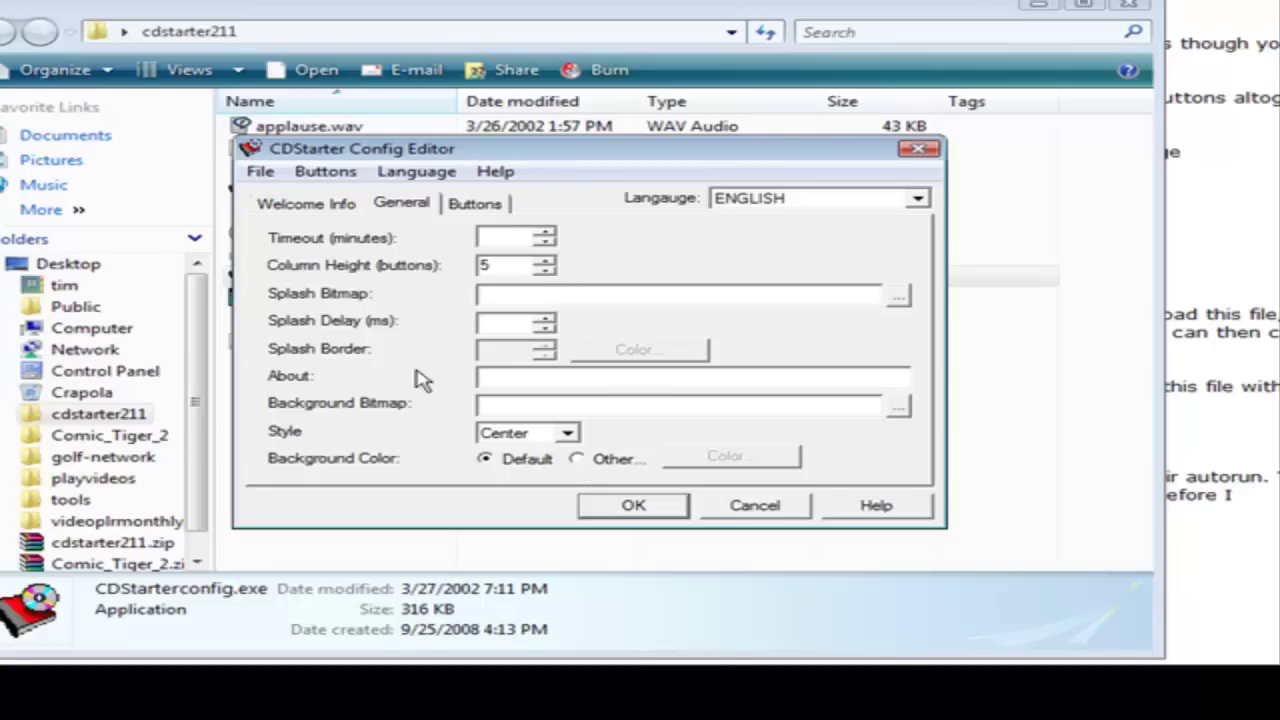
left_click(458, 203)
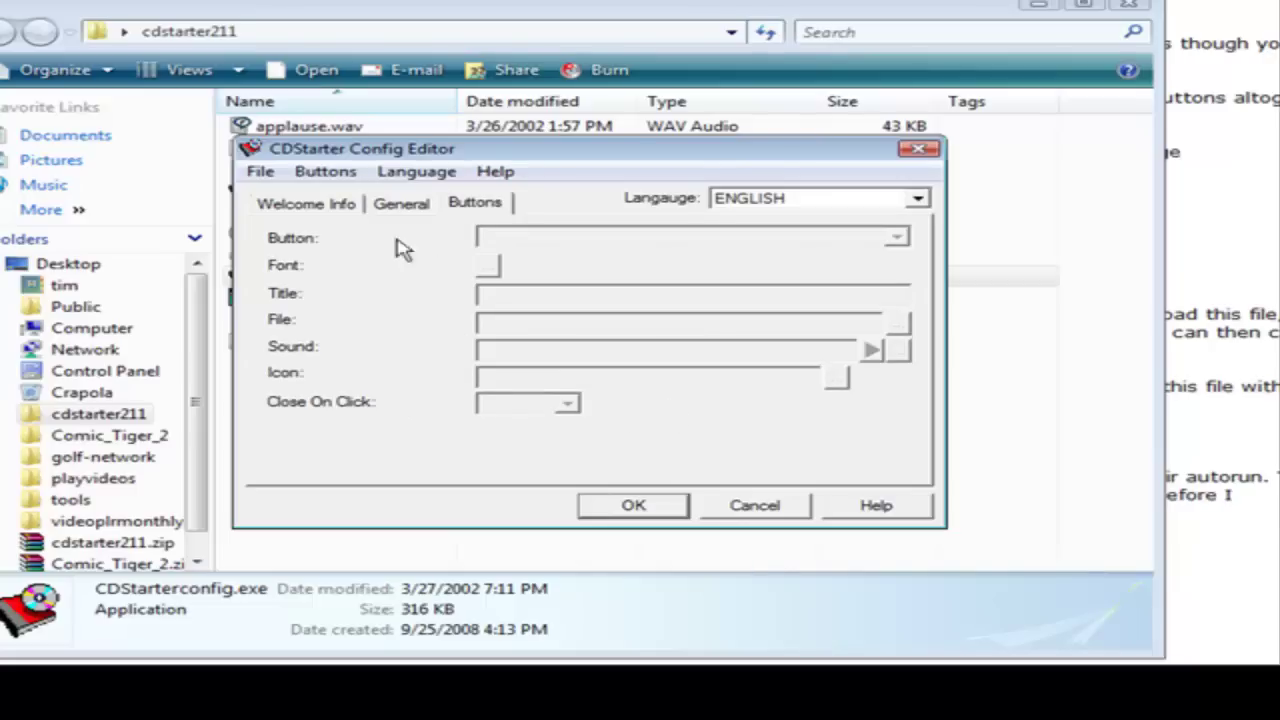
Insert a new button titled Play Video One that plays playvideos\video-1.wmv.
left_click(328, 174)
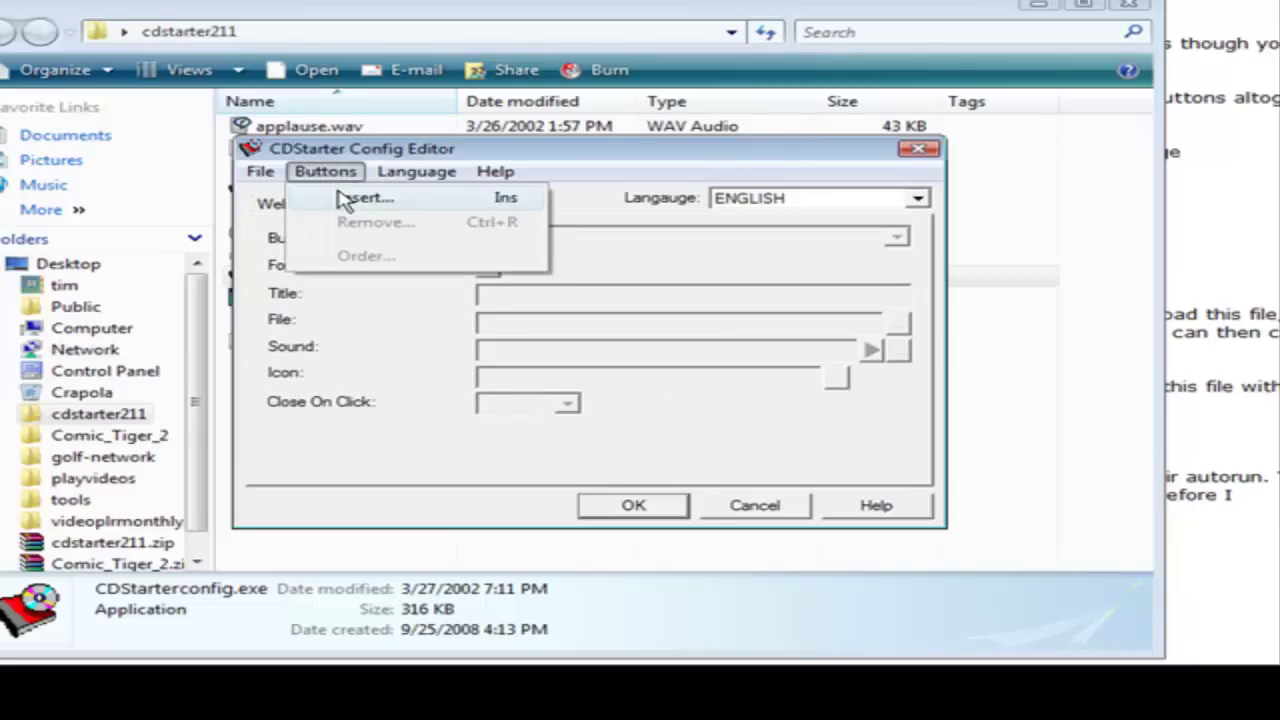
left_click(345, 195)
type("Play Video One")
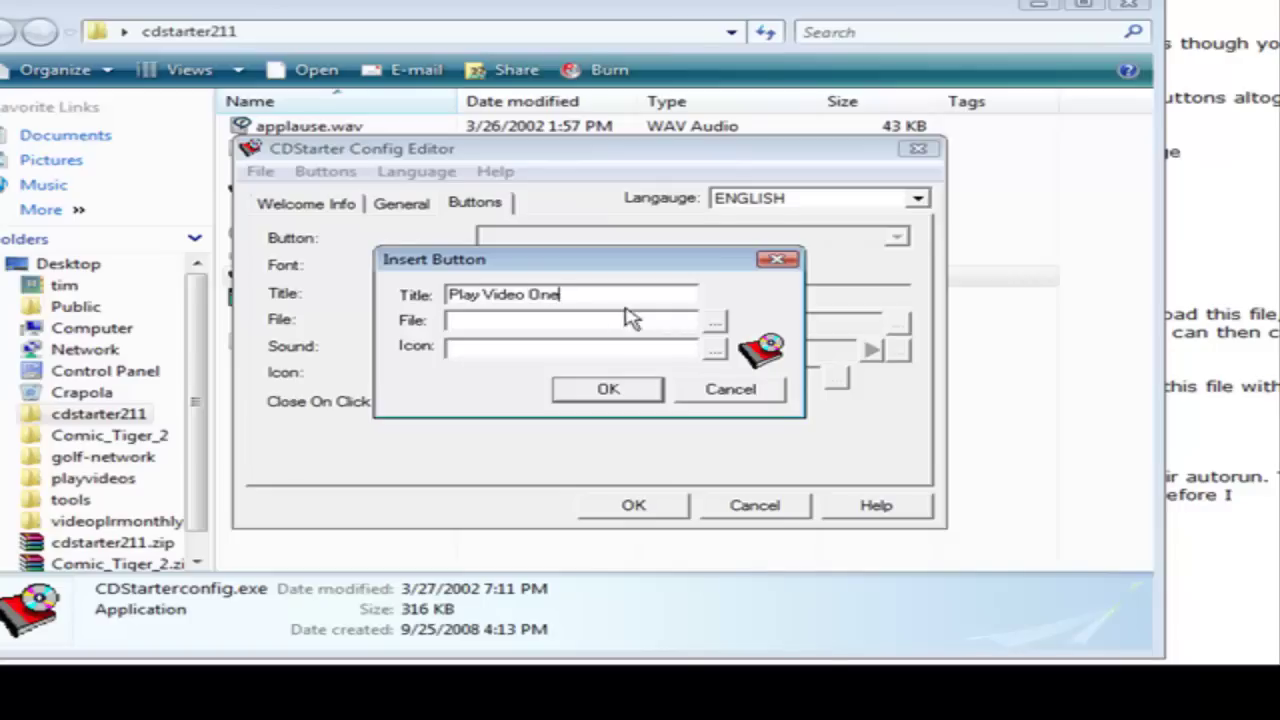
left_click(716, 330)
left_click(722, 330)
left_click(371, 266)
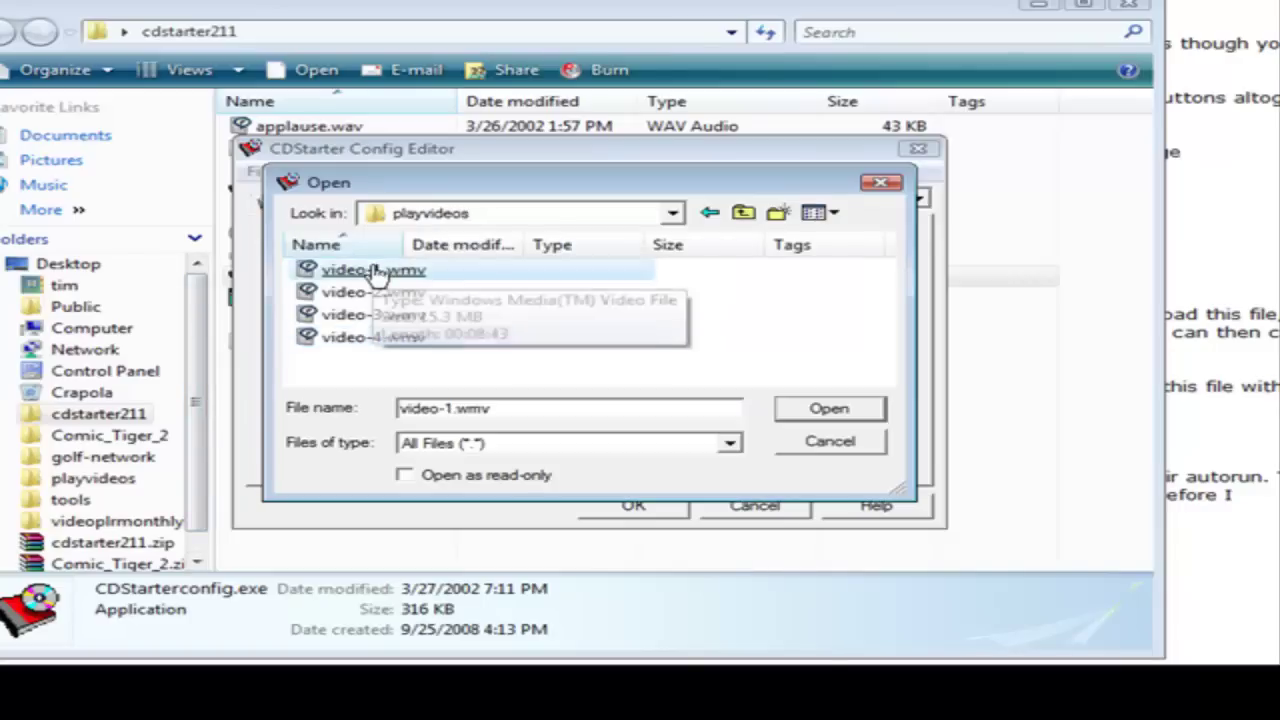
key("Return")
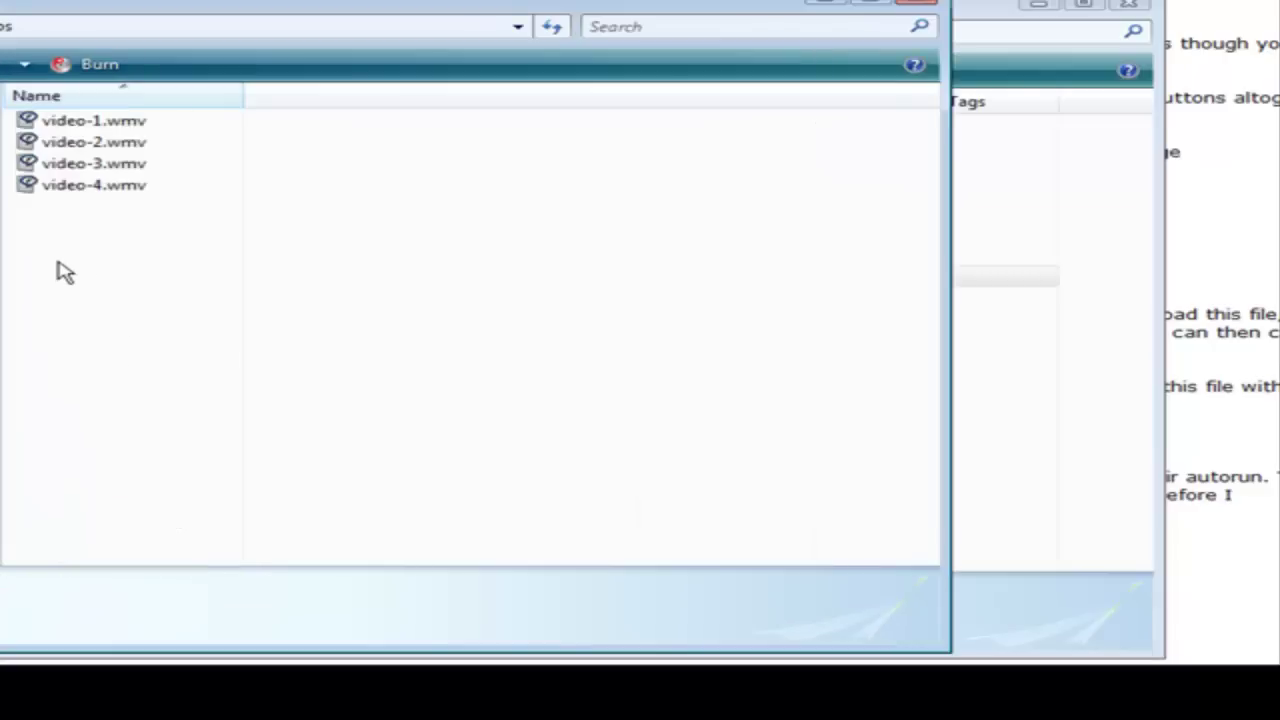
Paste forward.ico into the playvideos folder and return to the editor.
right_click(58, 262)
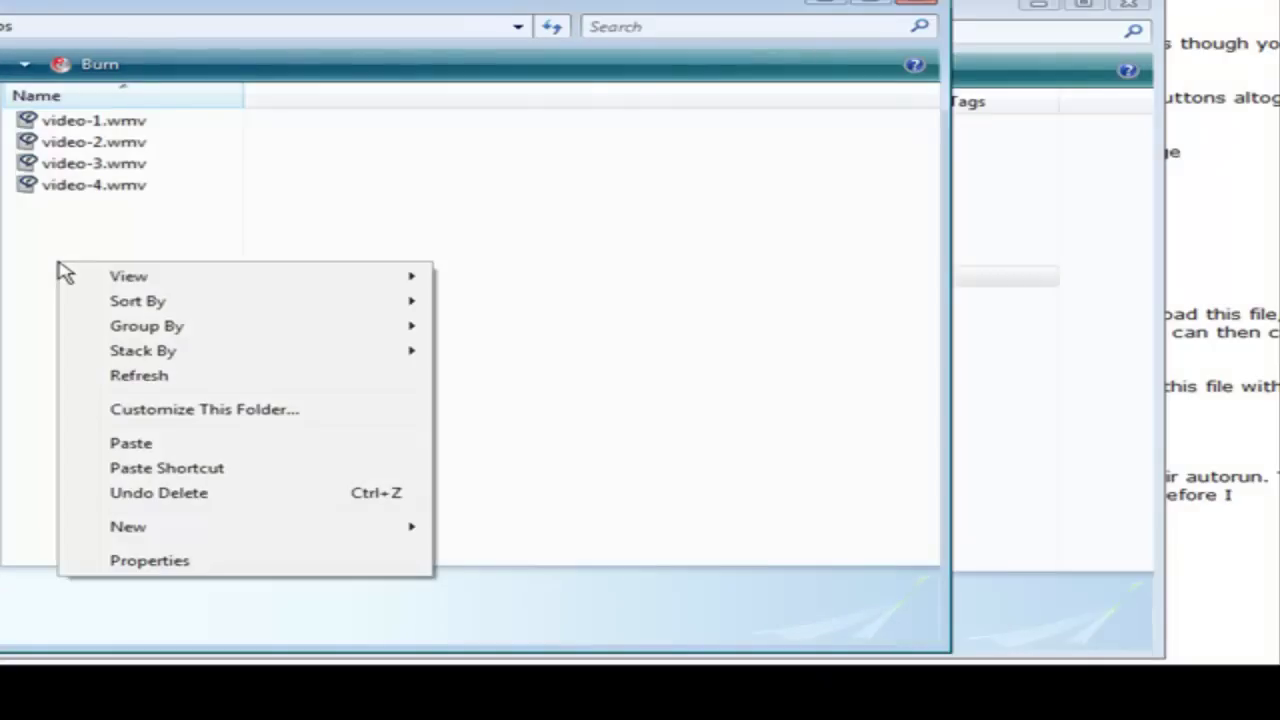
left_click(173, 442)
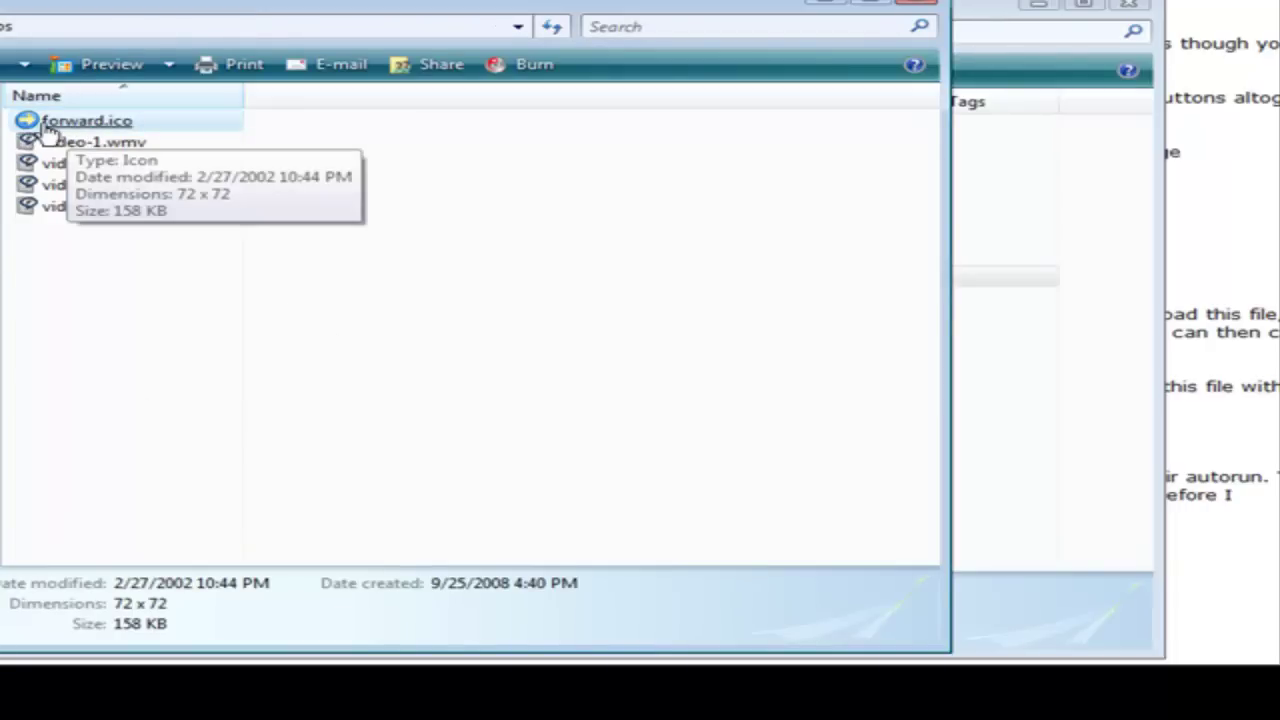
left_click(818, 4)
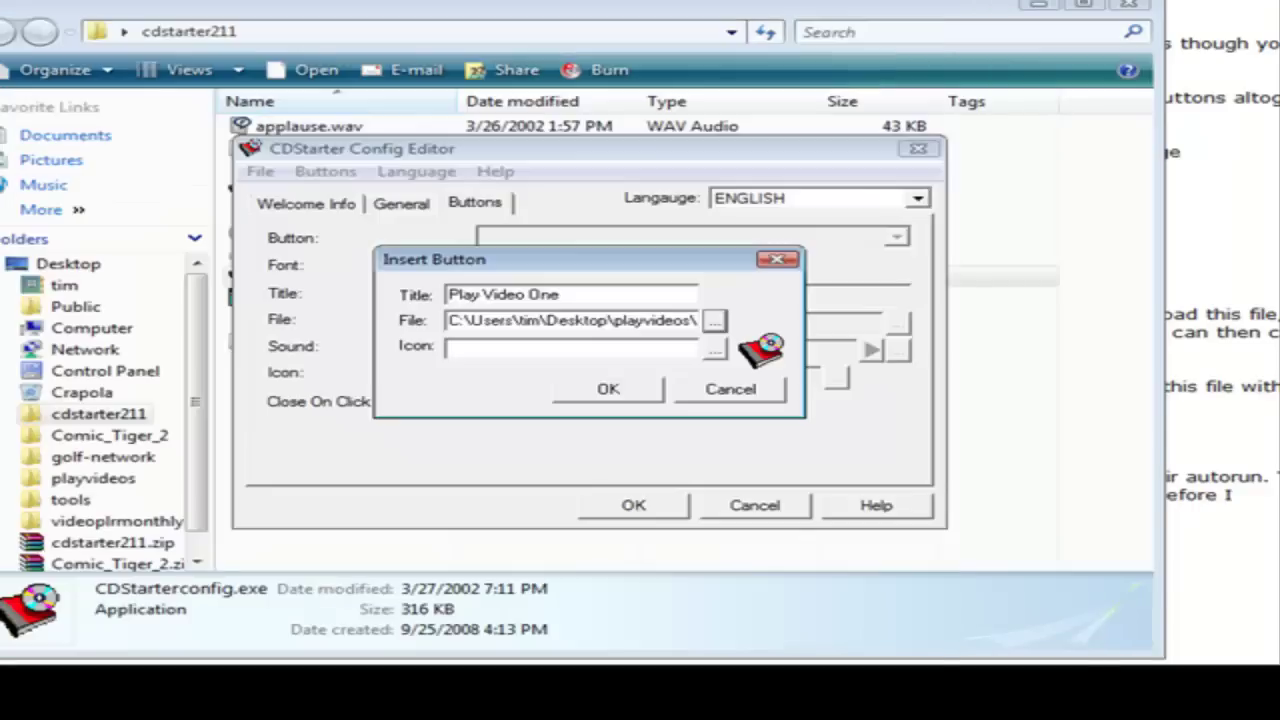
Give Play Video One the forward.ico arrow icon and finish adding the button.
left_click(716, 350)
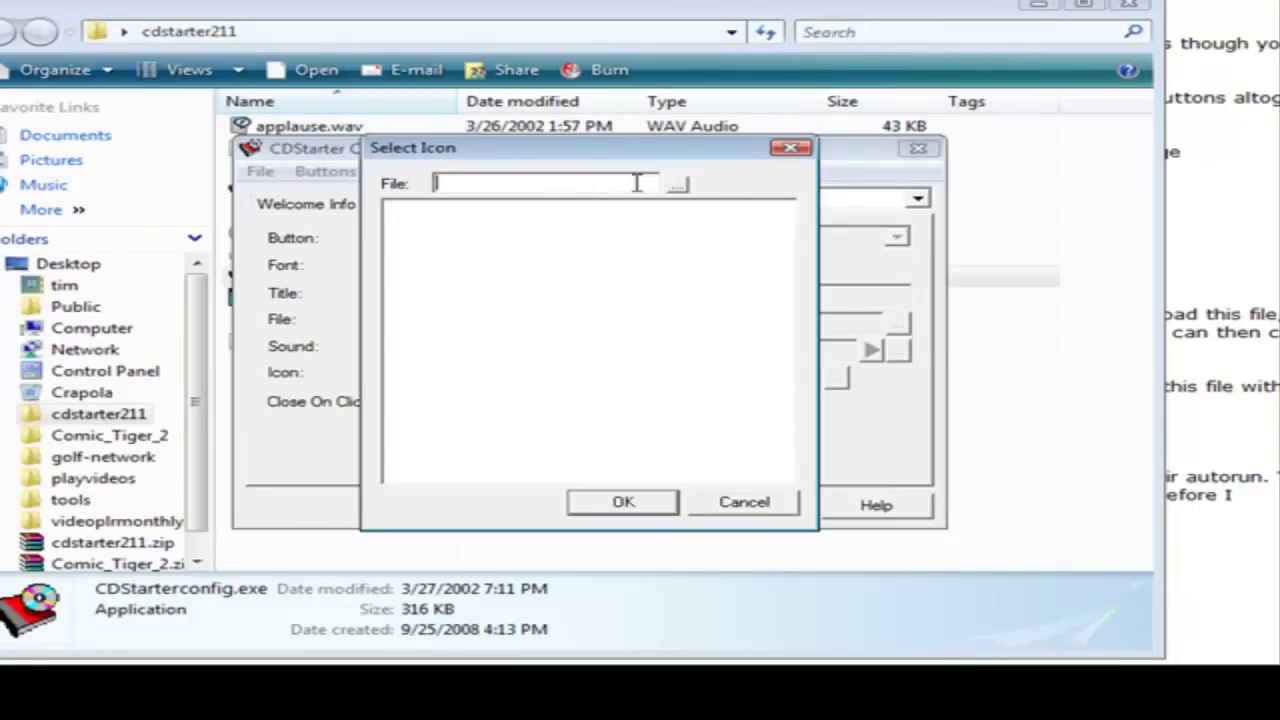
left_click(679, 186)
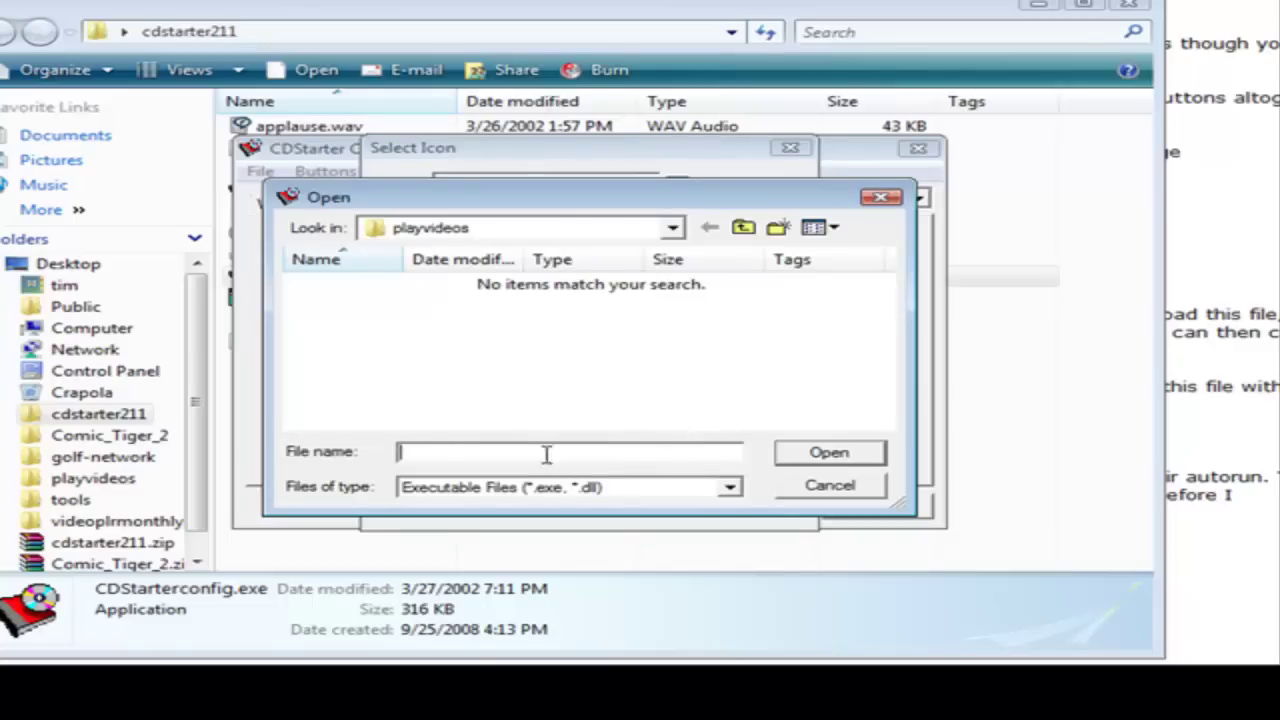
left_click(634, 494)
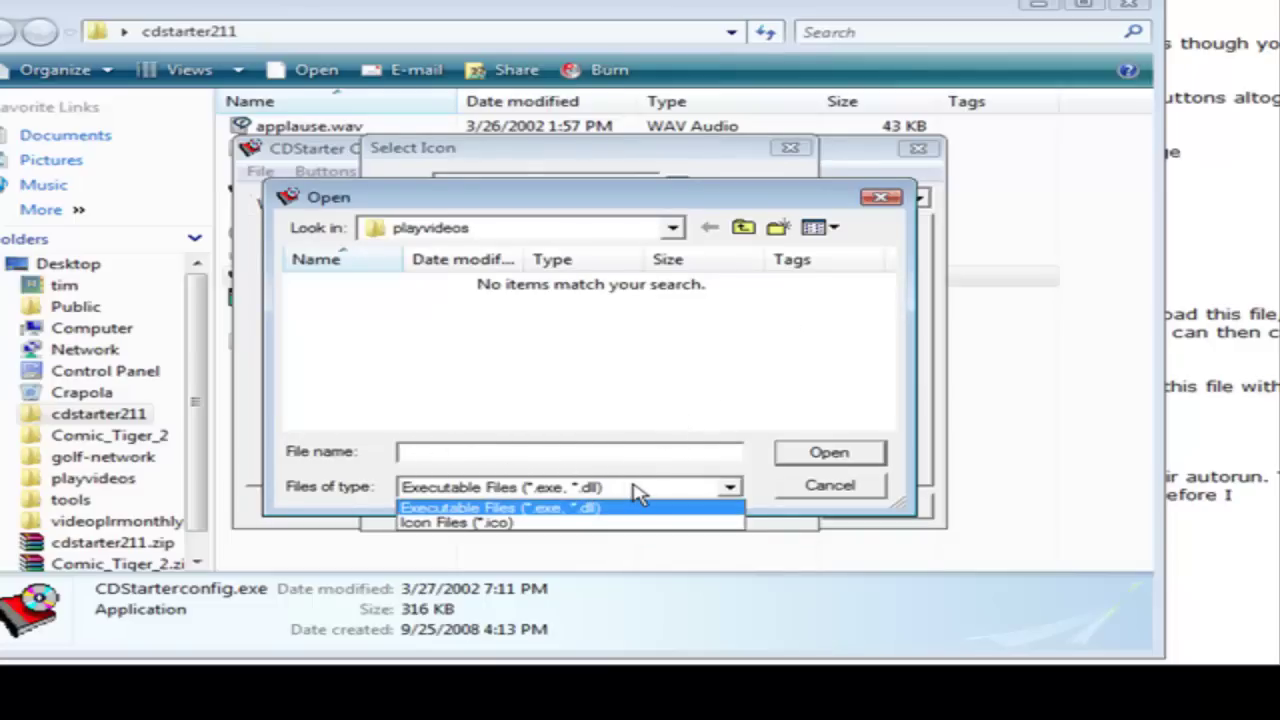
left_click(622, 524)
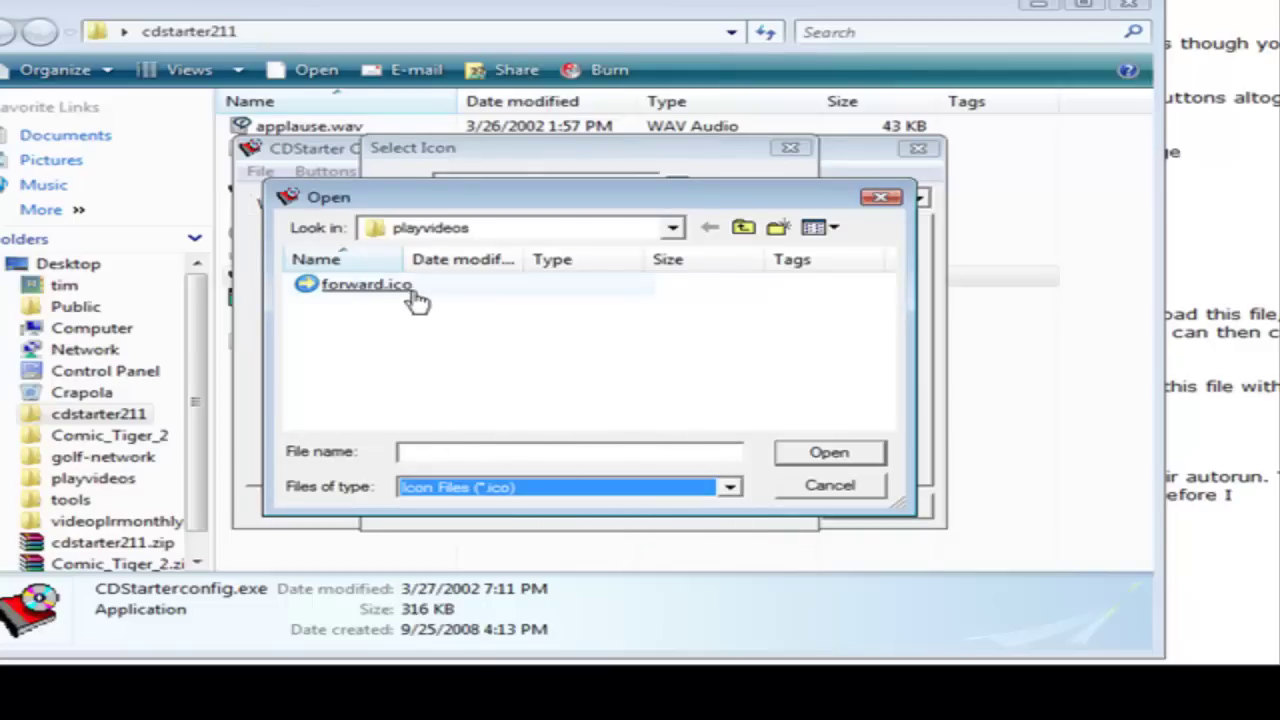
left_click(410, 292)
double_click(410, 288)
left_click(417, 220)
left_click(620, 503)
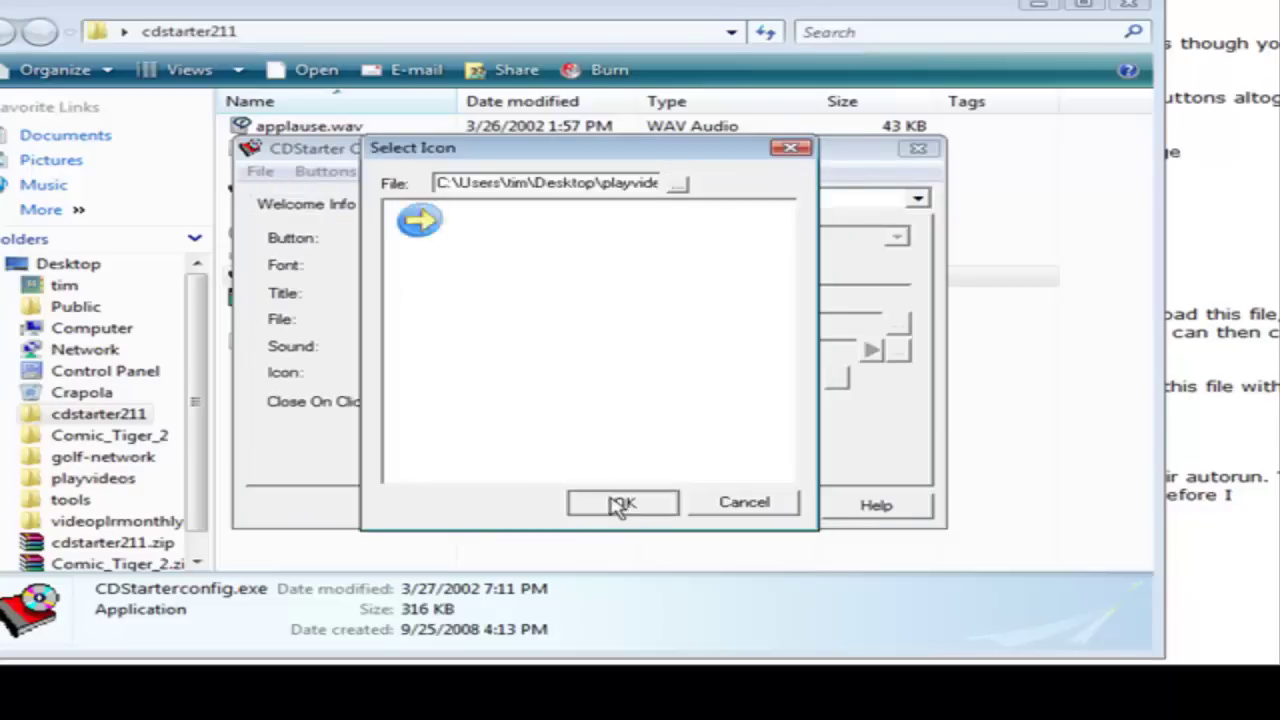
left_click(609, 389)
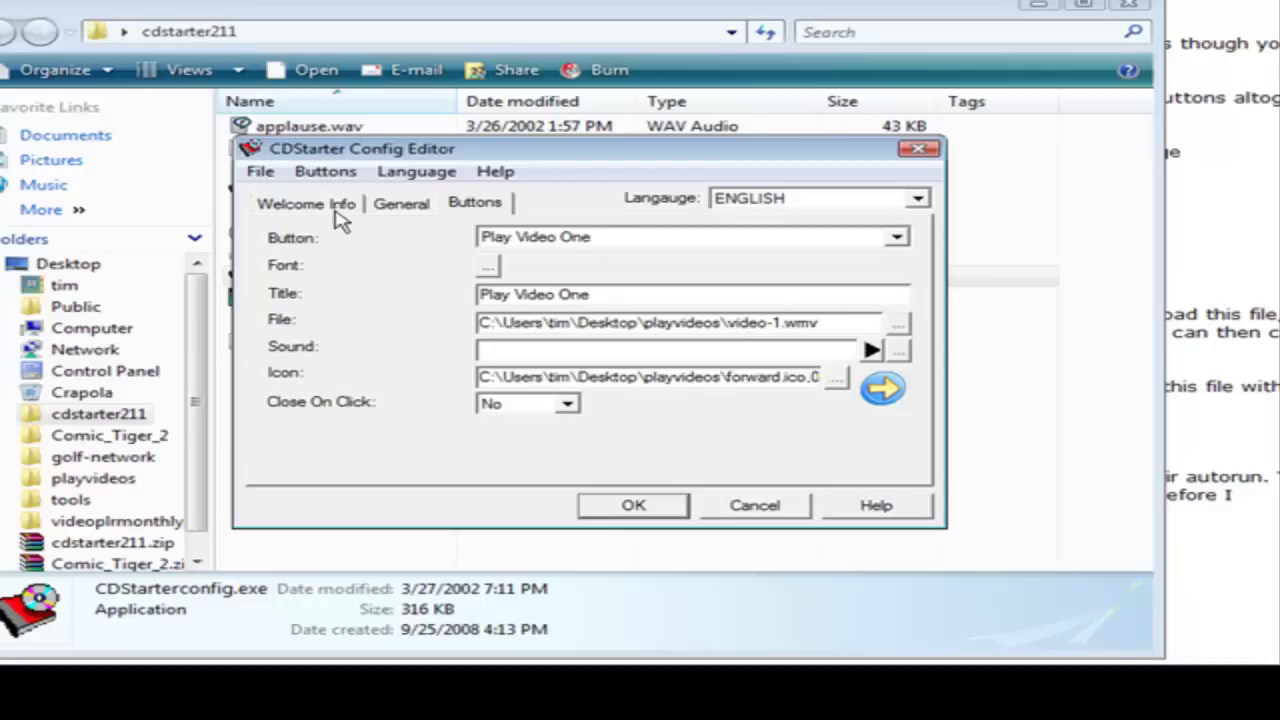
Insert a second button, Play Video Two, linked to video-2.wmv.
left_click(352, 182)
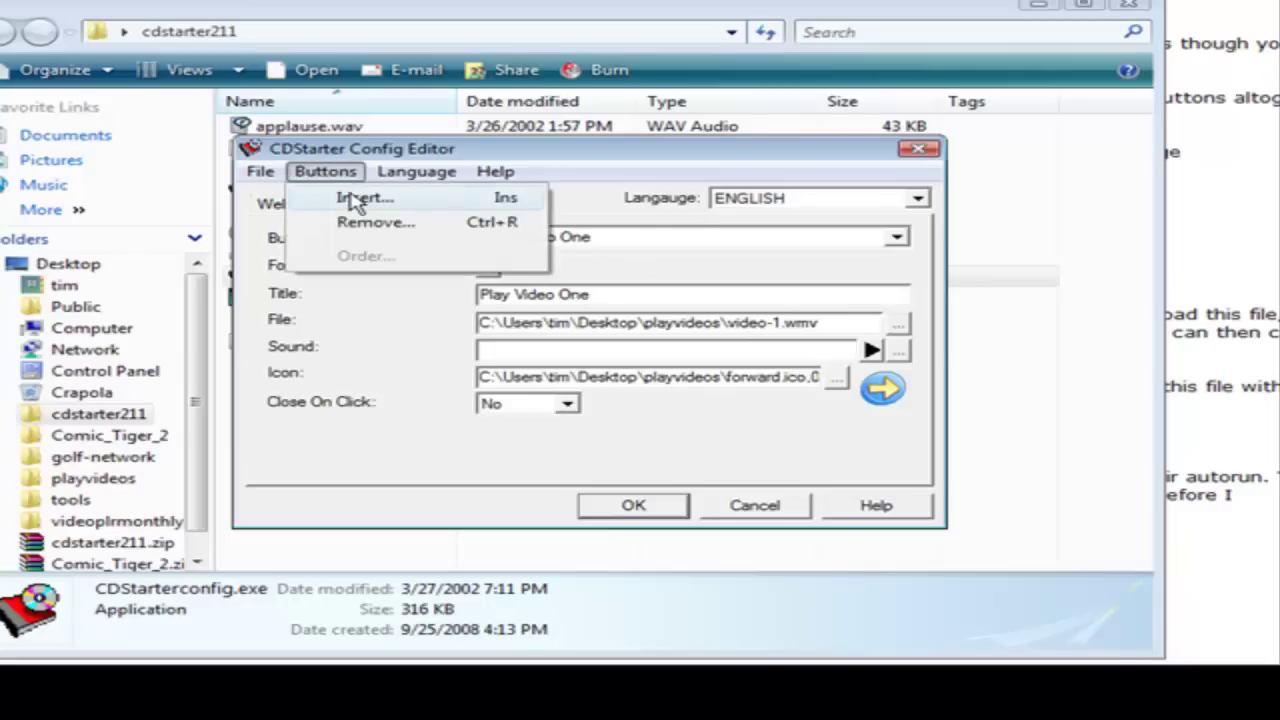
left_click(357, 200)
type("Play Video Two")
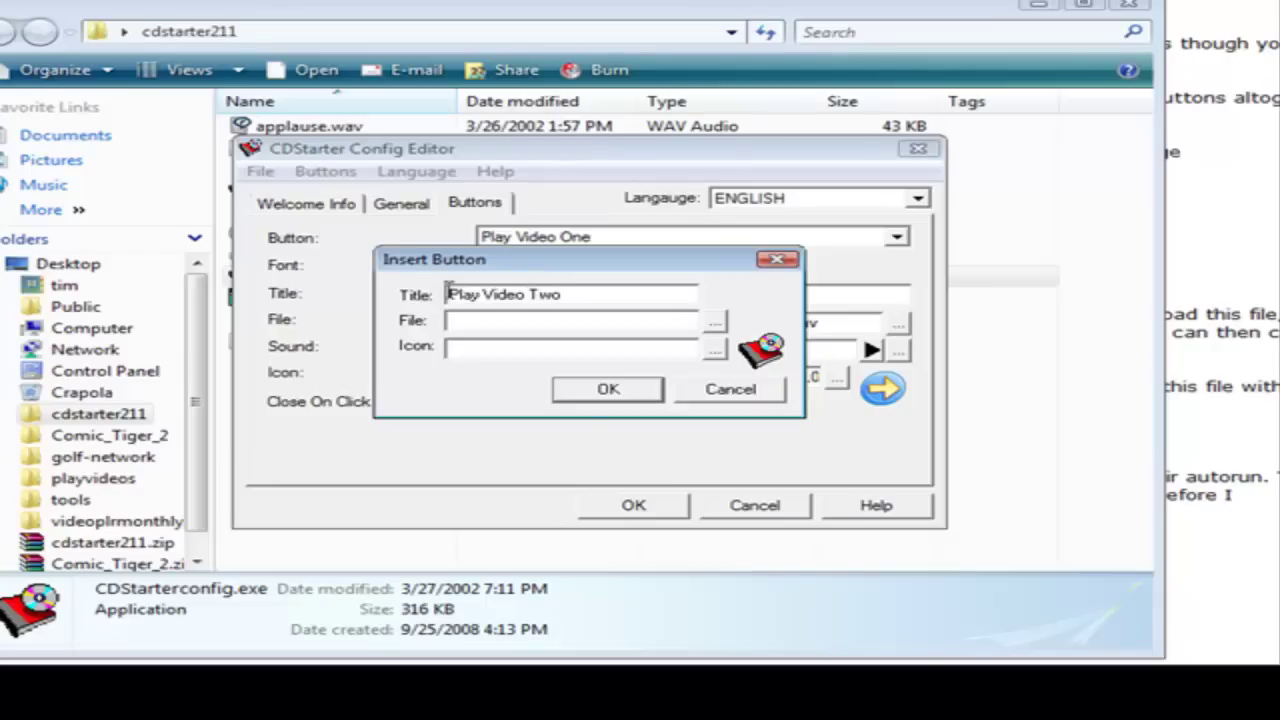
left_click(714, 322)
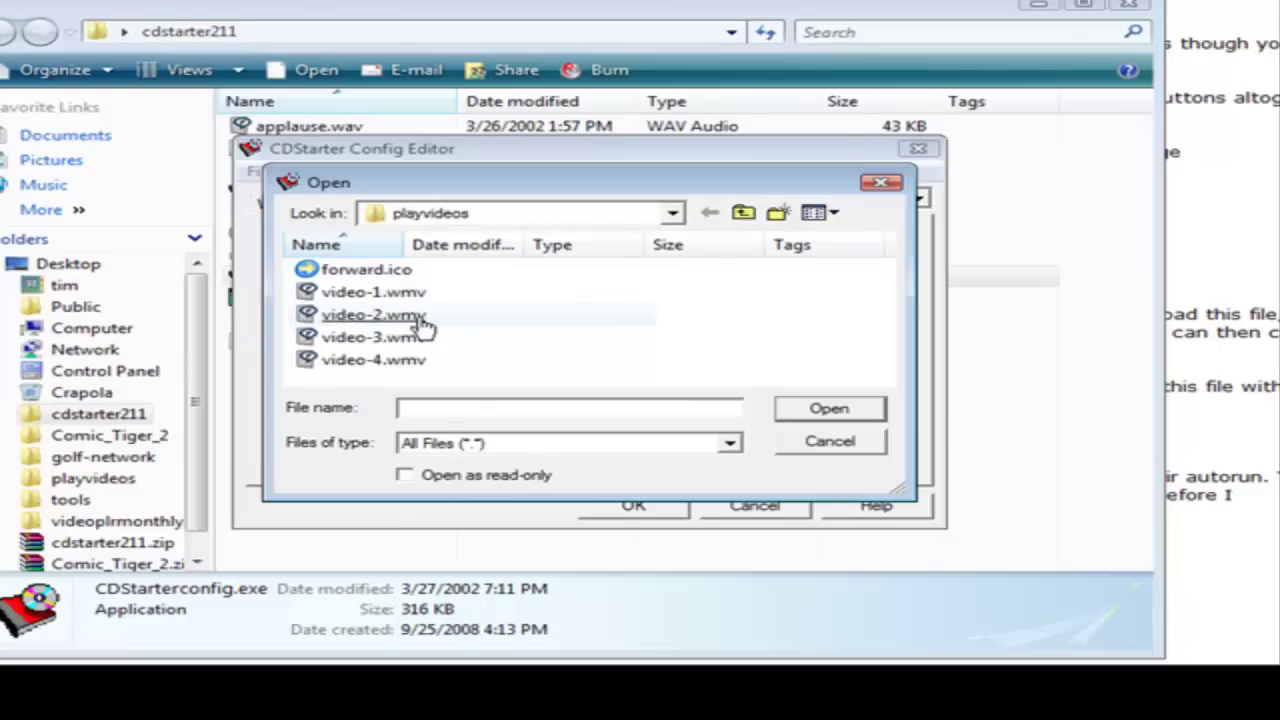
left_click(412, 316)
key("Return")
Assign the forward.ico arrow icon to Play Video Two and finish the button.
left_click(718, 352)
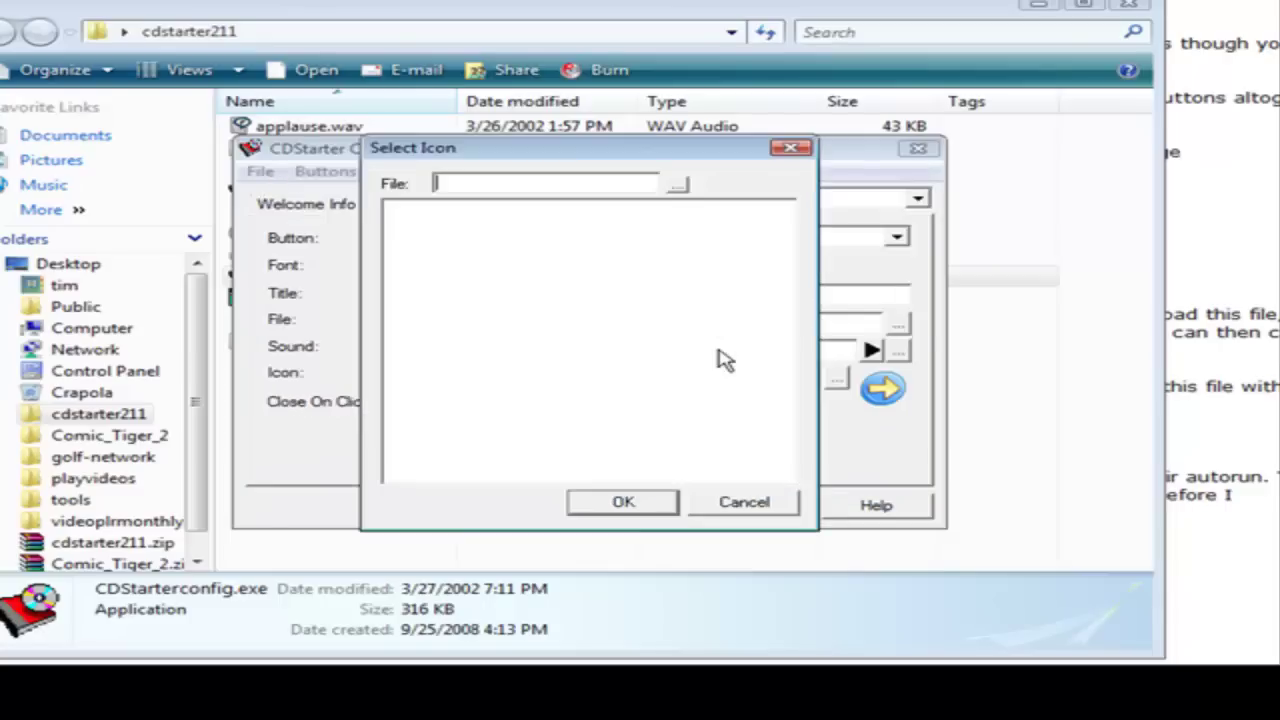
left_click(678, 185)
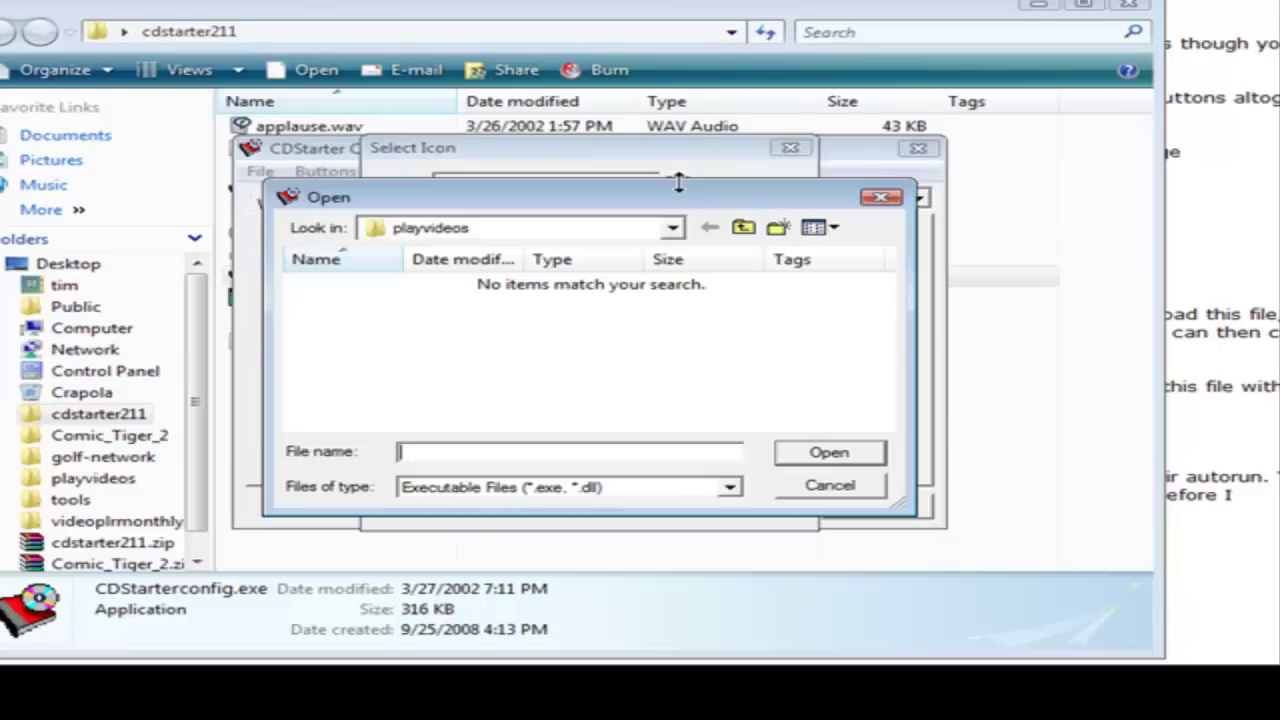
left_click(515, 487)
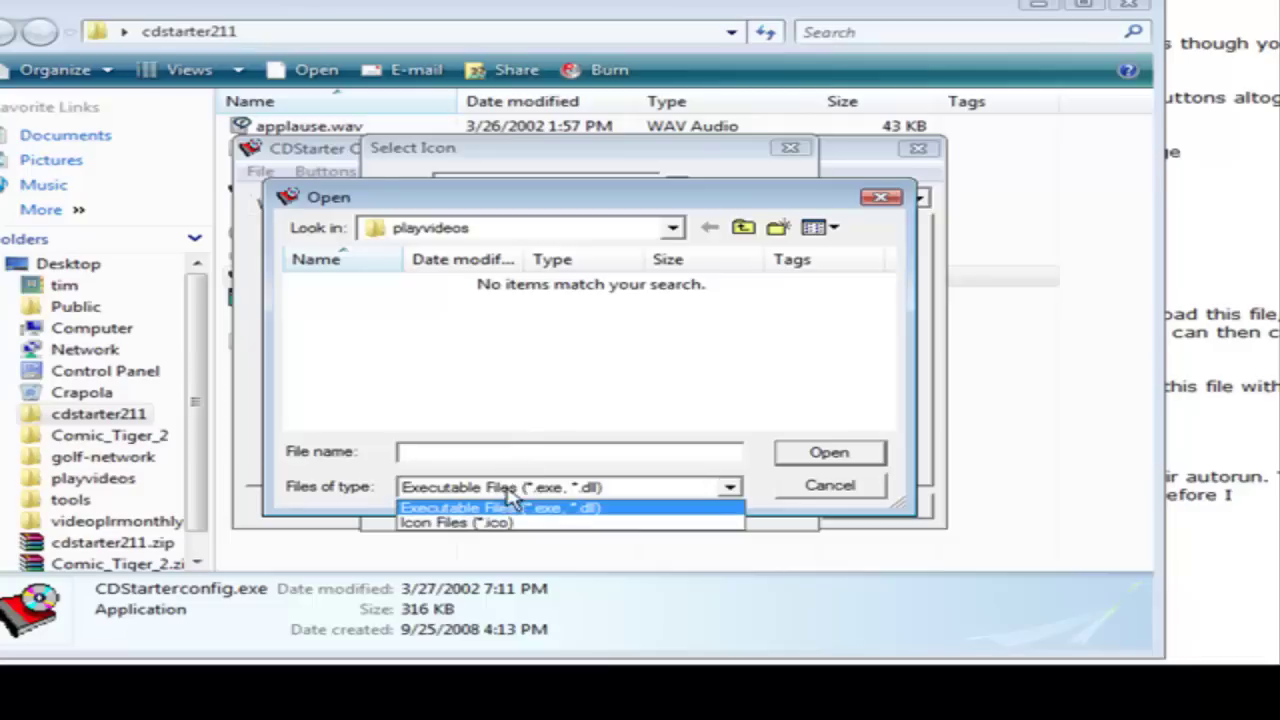
left_click(515, 523)
left_click(372, 287)
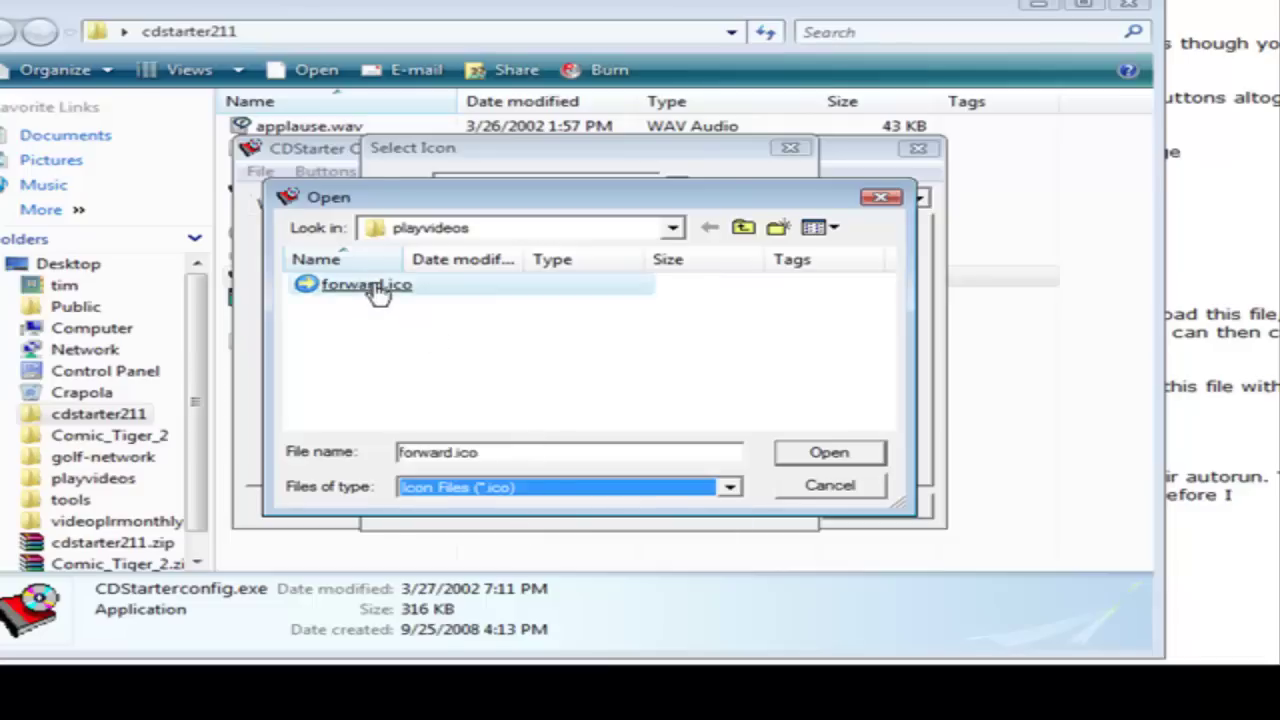
double_click(378, 290)
left_click(418, 236)
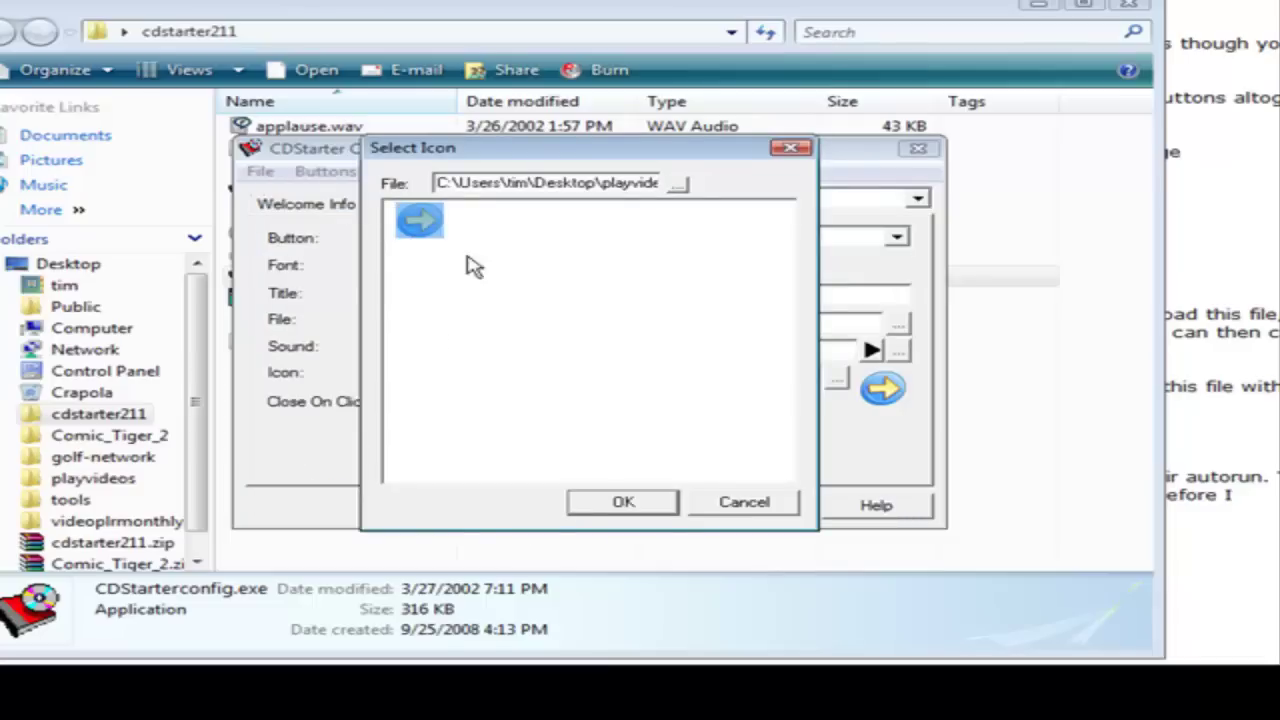
left_click(622, 504)
left_click(642, 392)
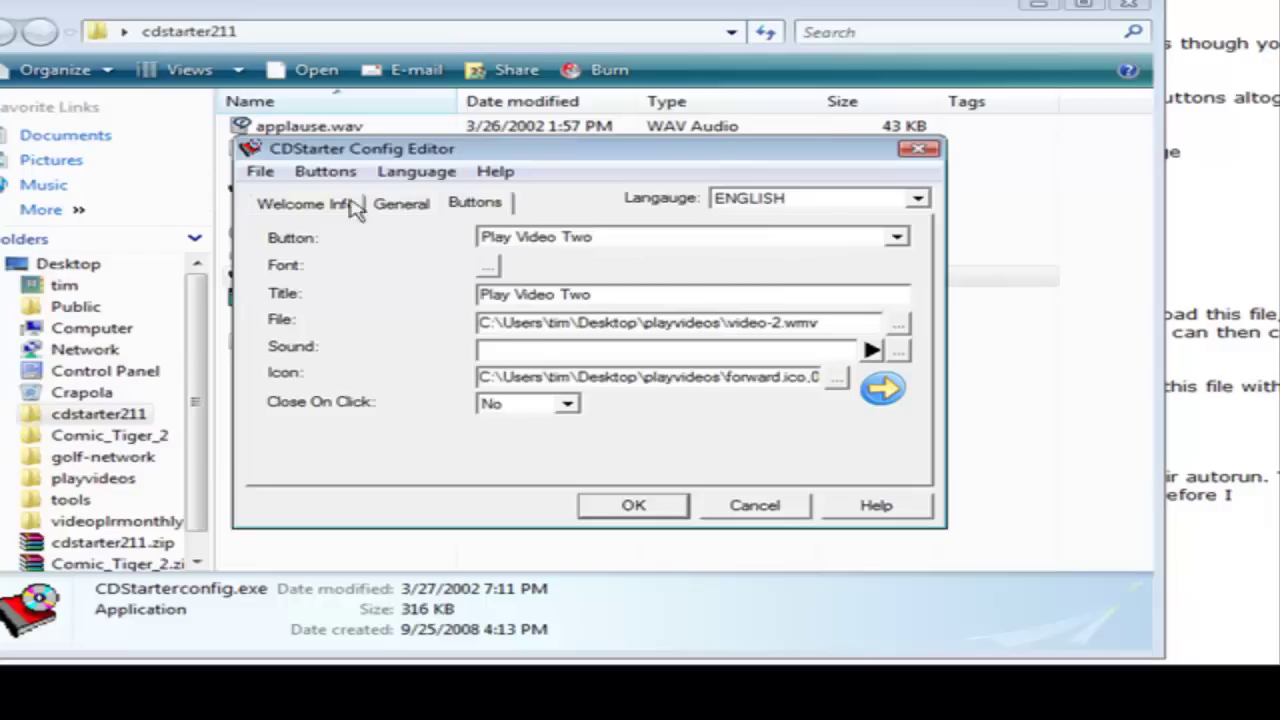
Confirm in Order Buttons that the buttons run Play Video One through Play Video Four.
left_click(325, 173)
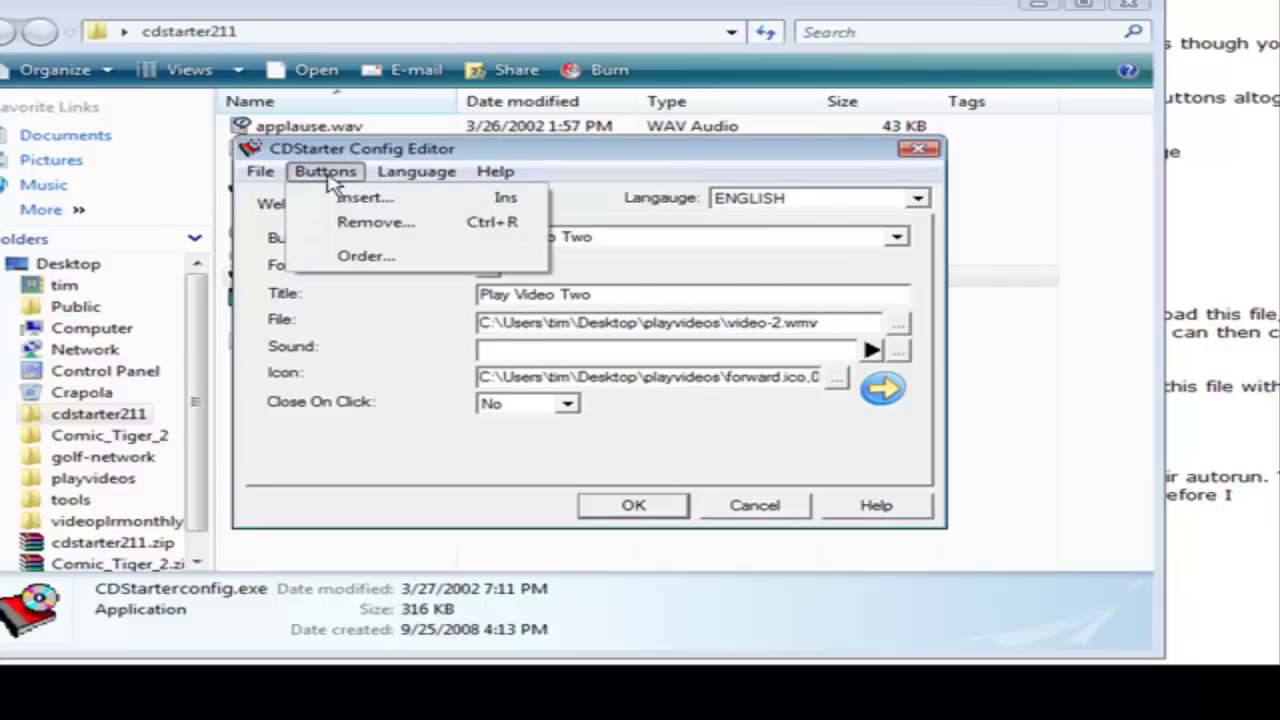
left_click(345, 195)
left_click(470, 295)
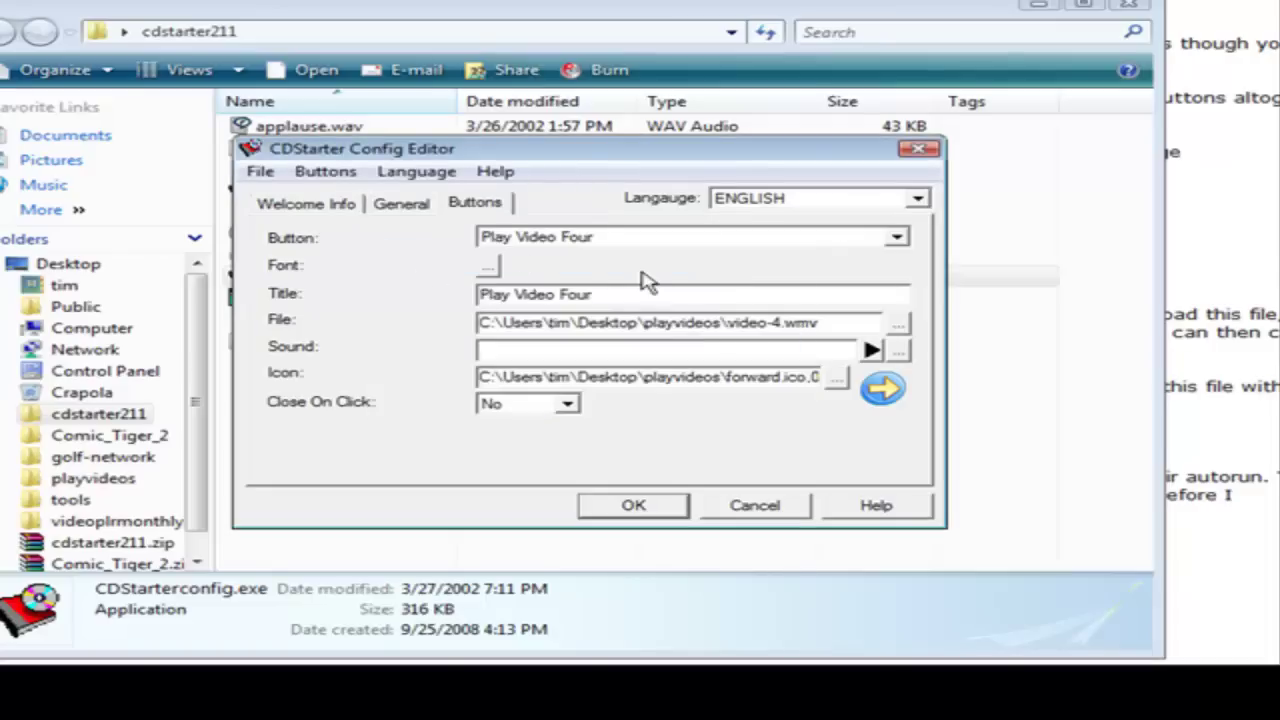
left_click(325, 172)
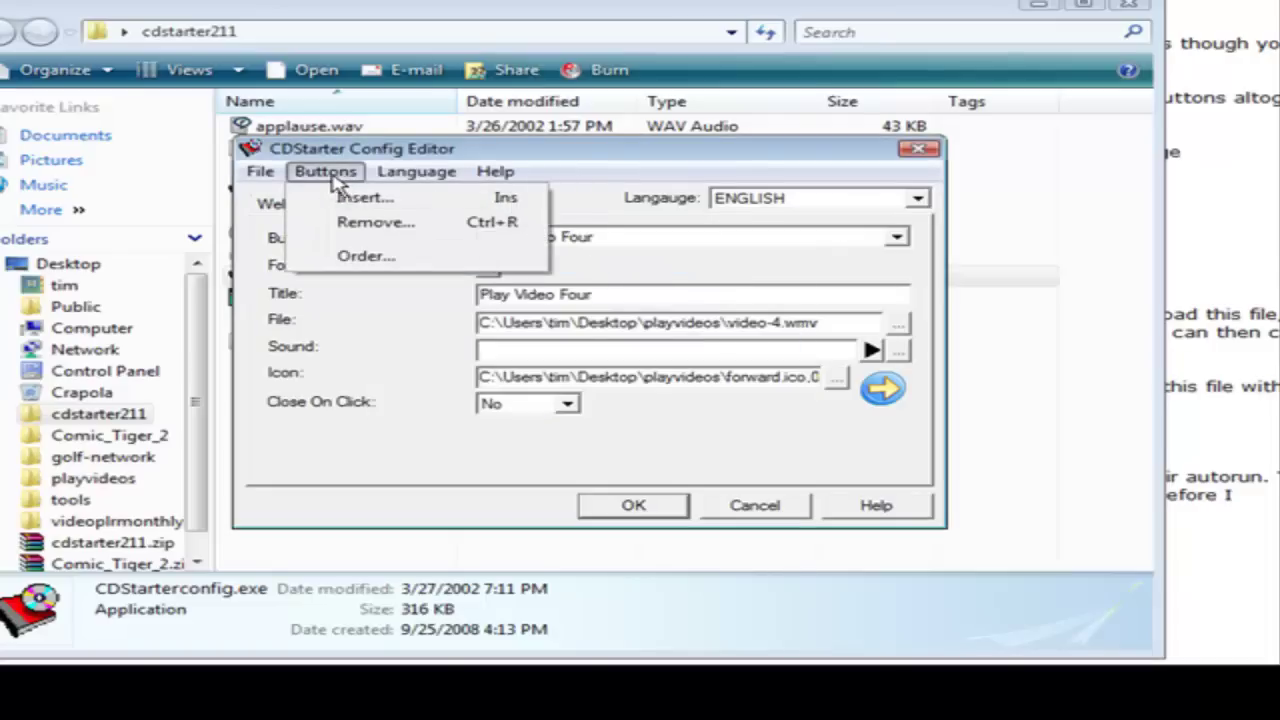
left_click(360, 258)
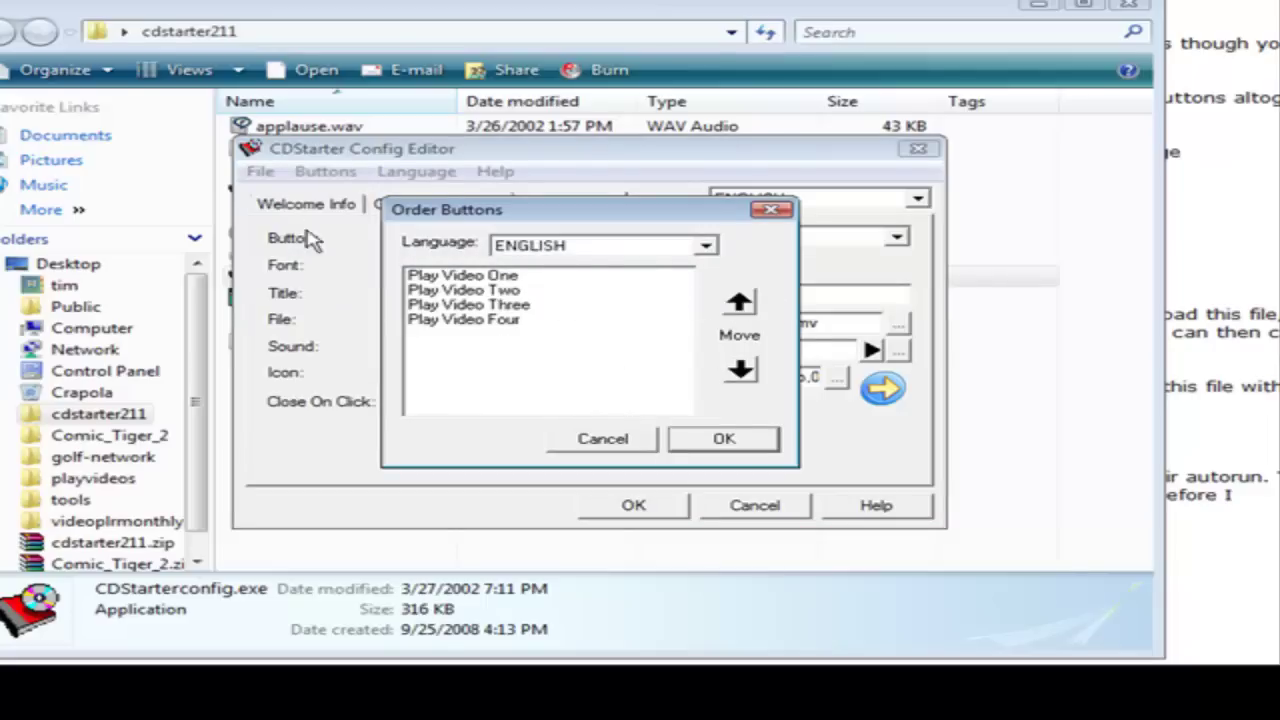
left_click(724, 440)
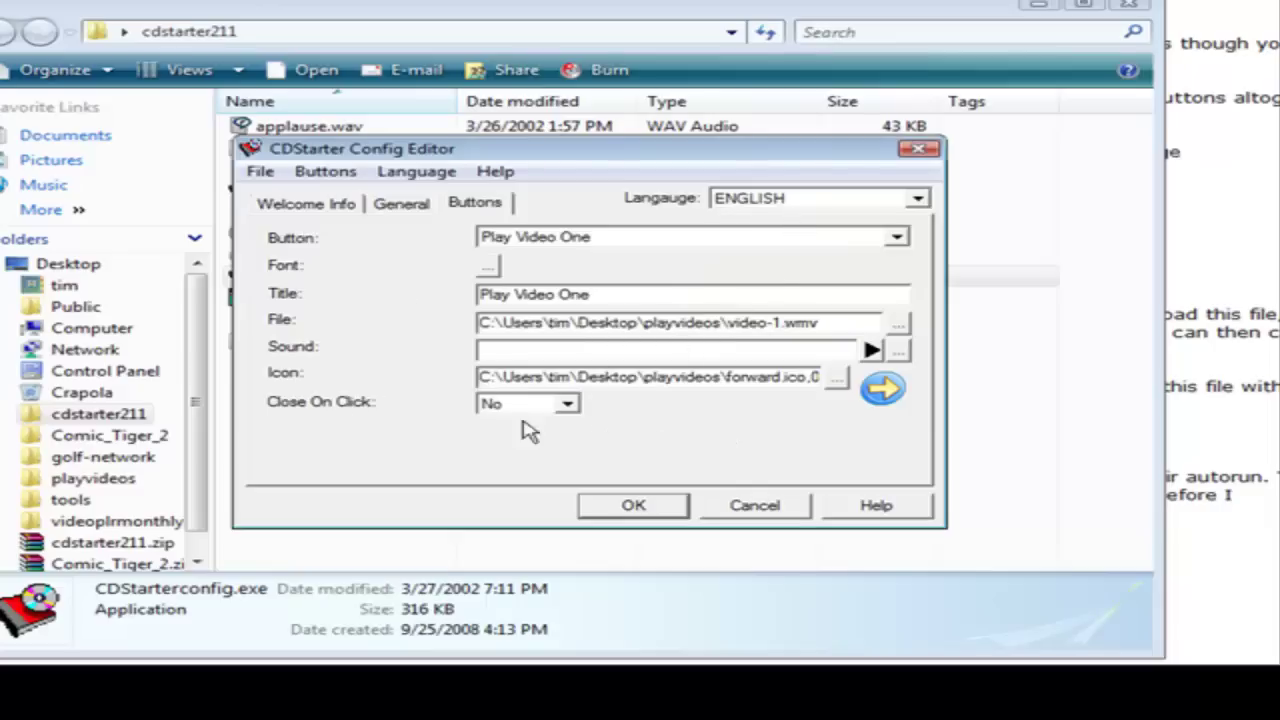
Save the settings as cdstarter.ini in playvideos and close the cdstarter211 window.
left_click(640, 507)
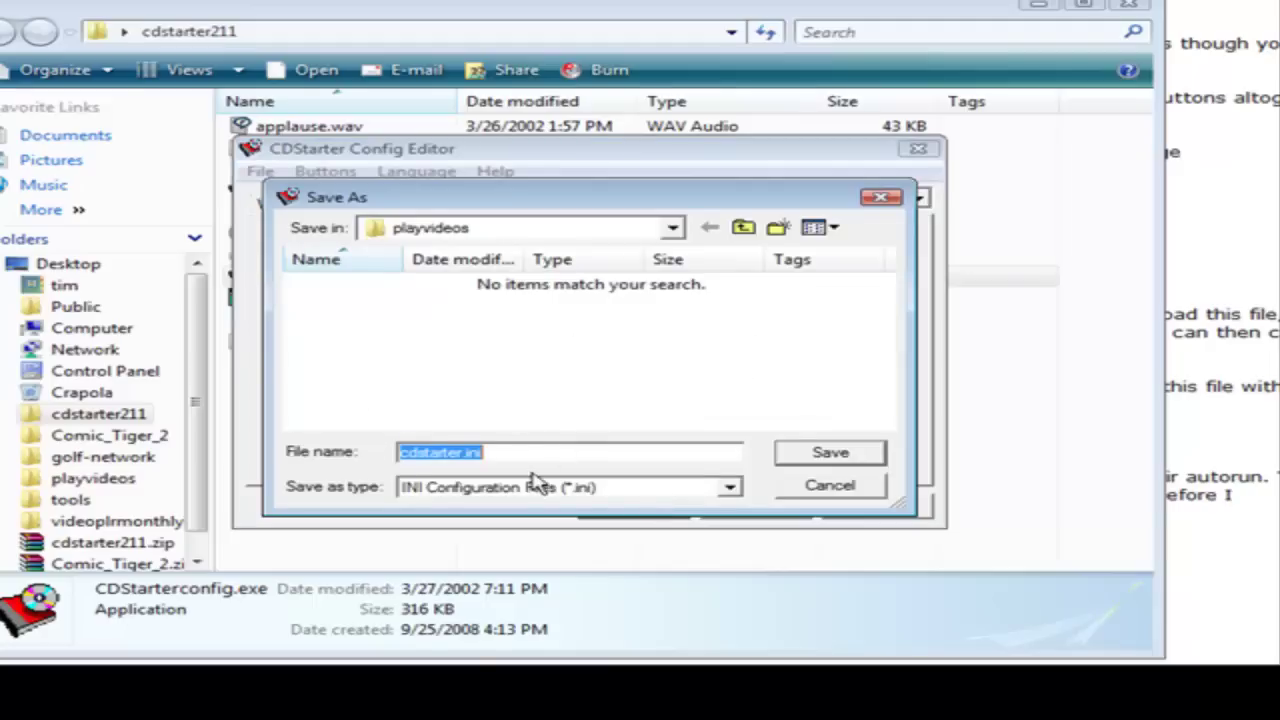
left_click(832, 452)
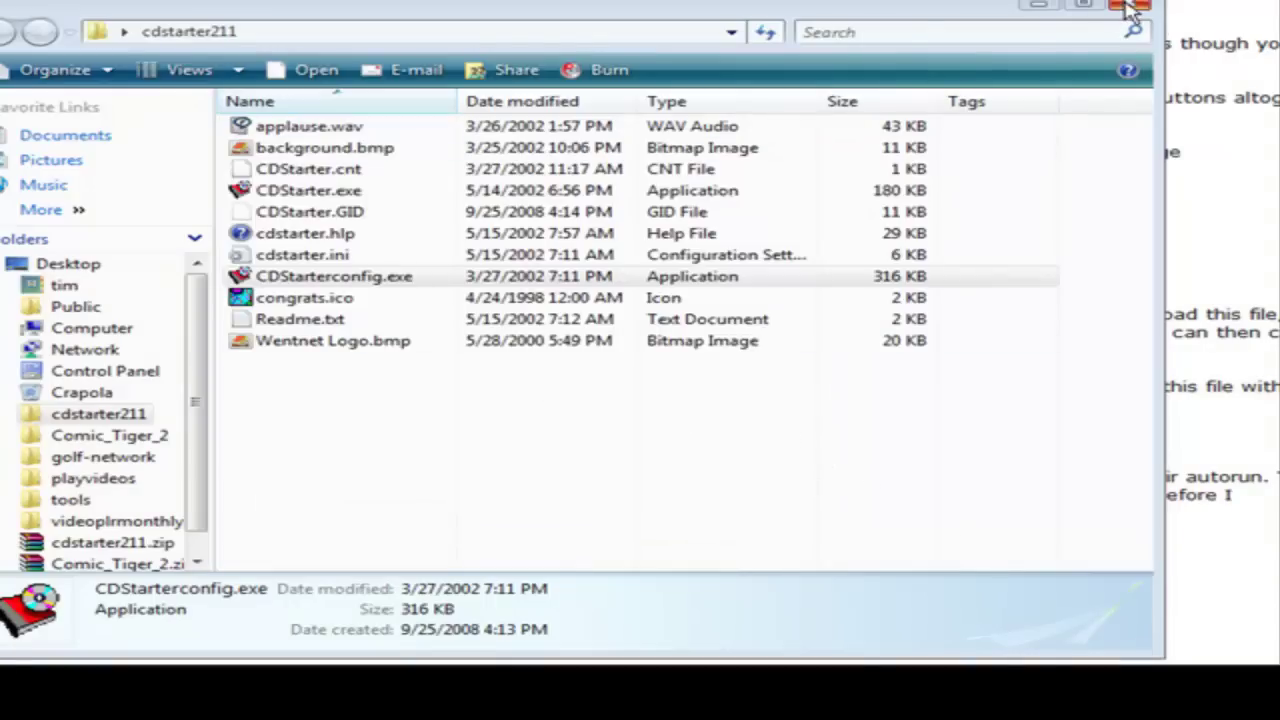
left_click(1133, 12)
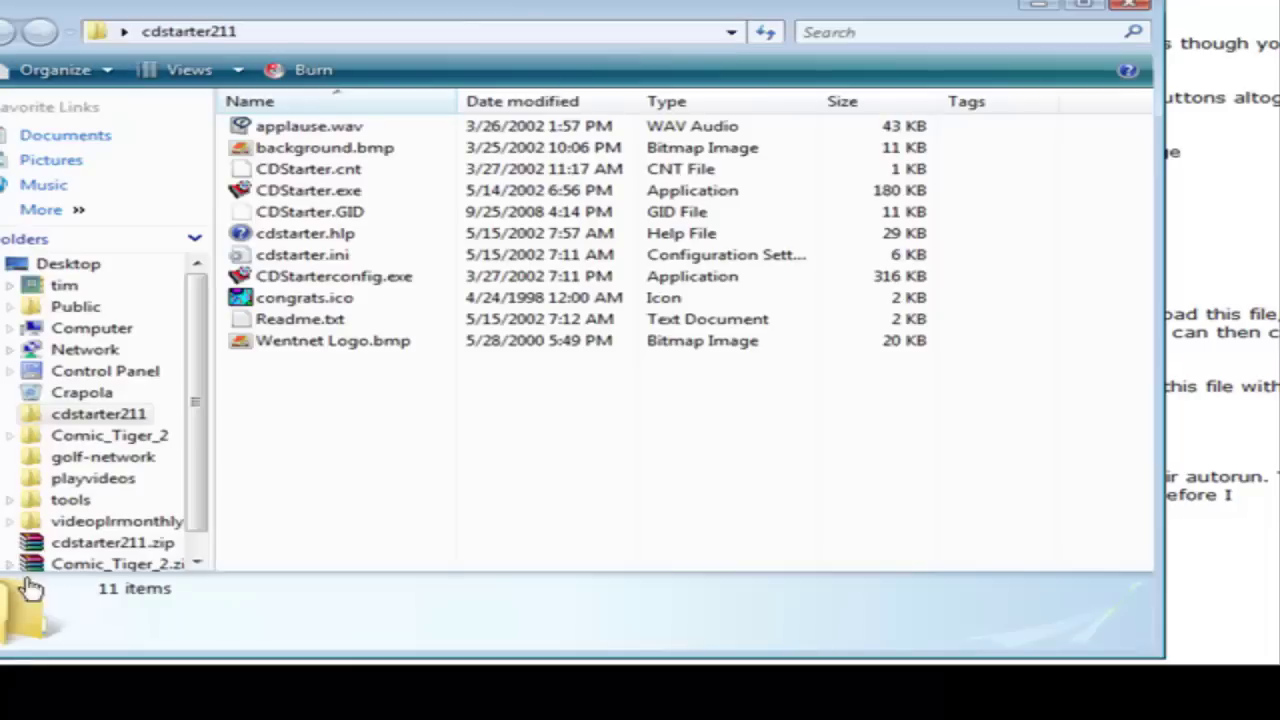
Copy CDStarter.exe from cdstarter211 and paste it into the playvideos folder.
right_click(331, 198)
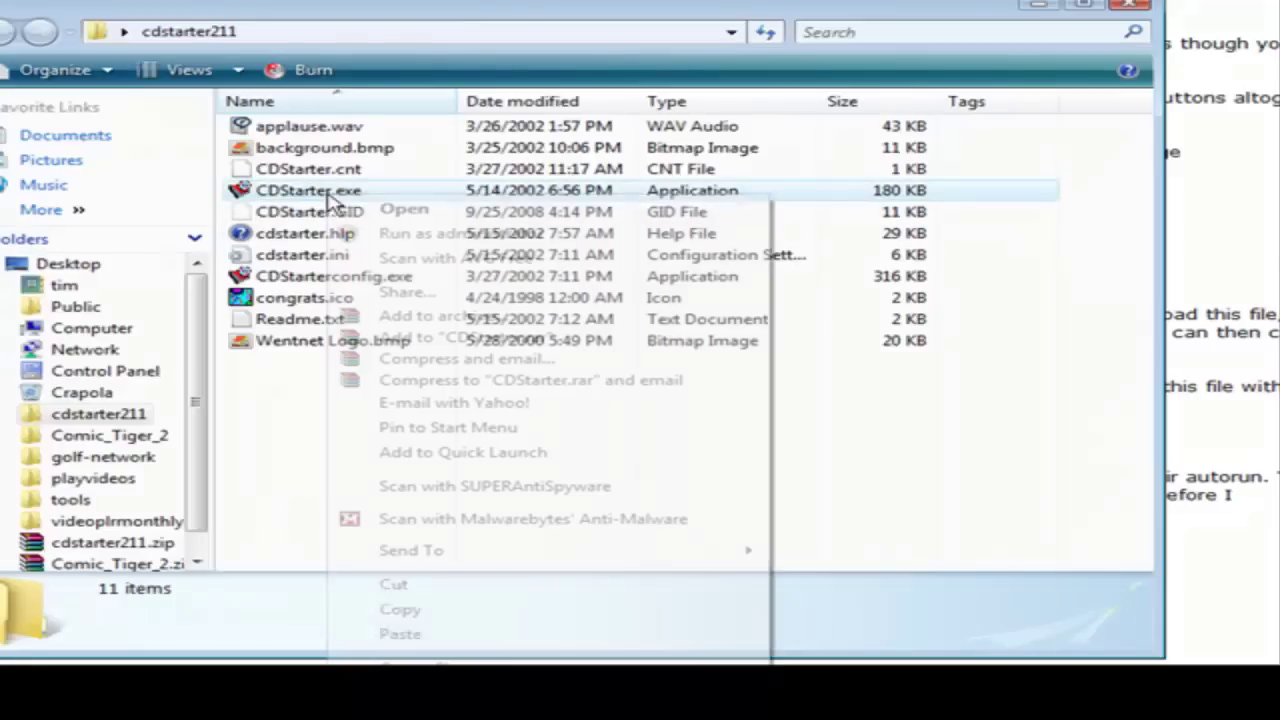
left_click(410, 610)
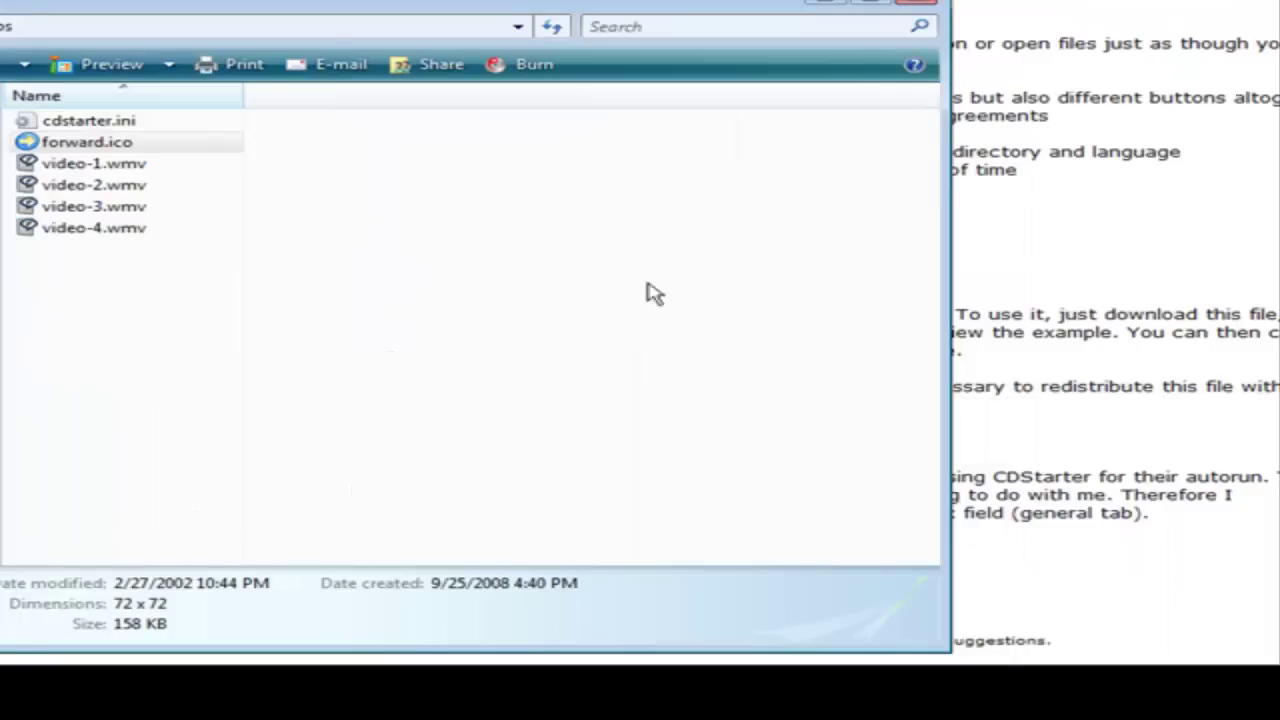
right_click(143, 354)
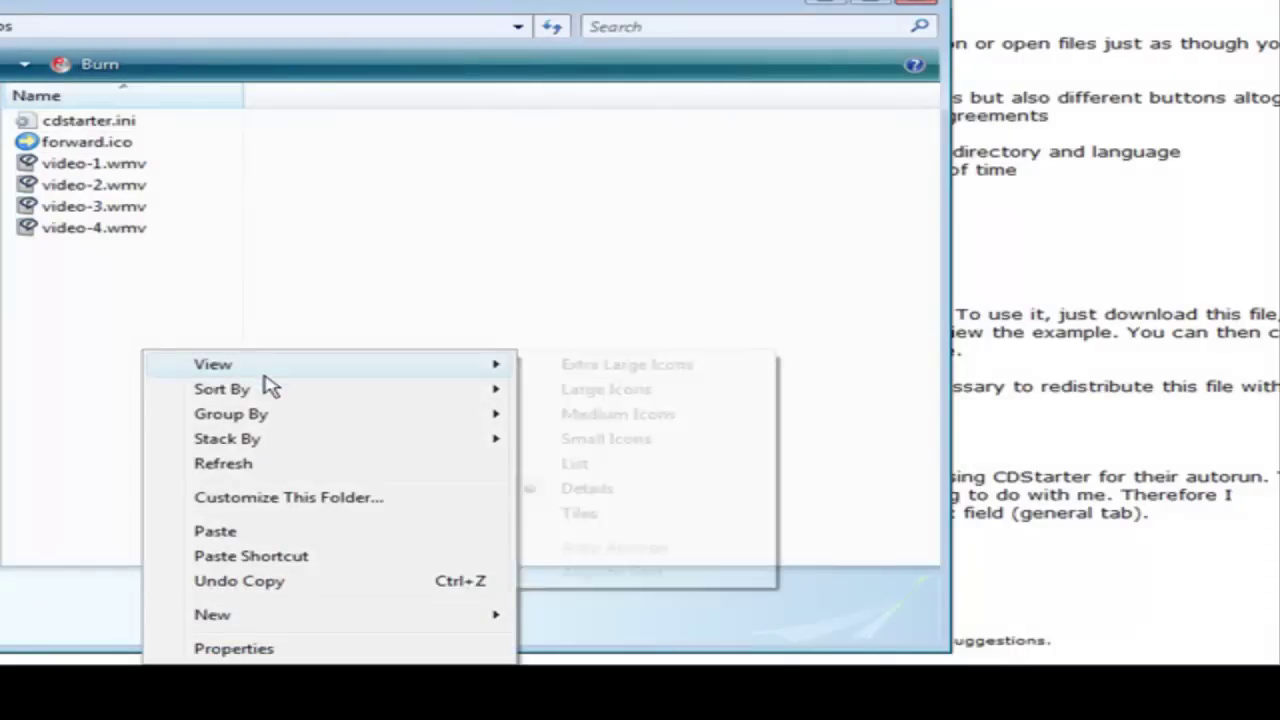
left_click(236, 534)
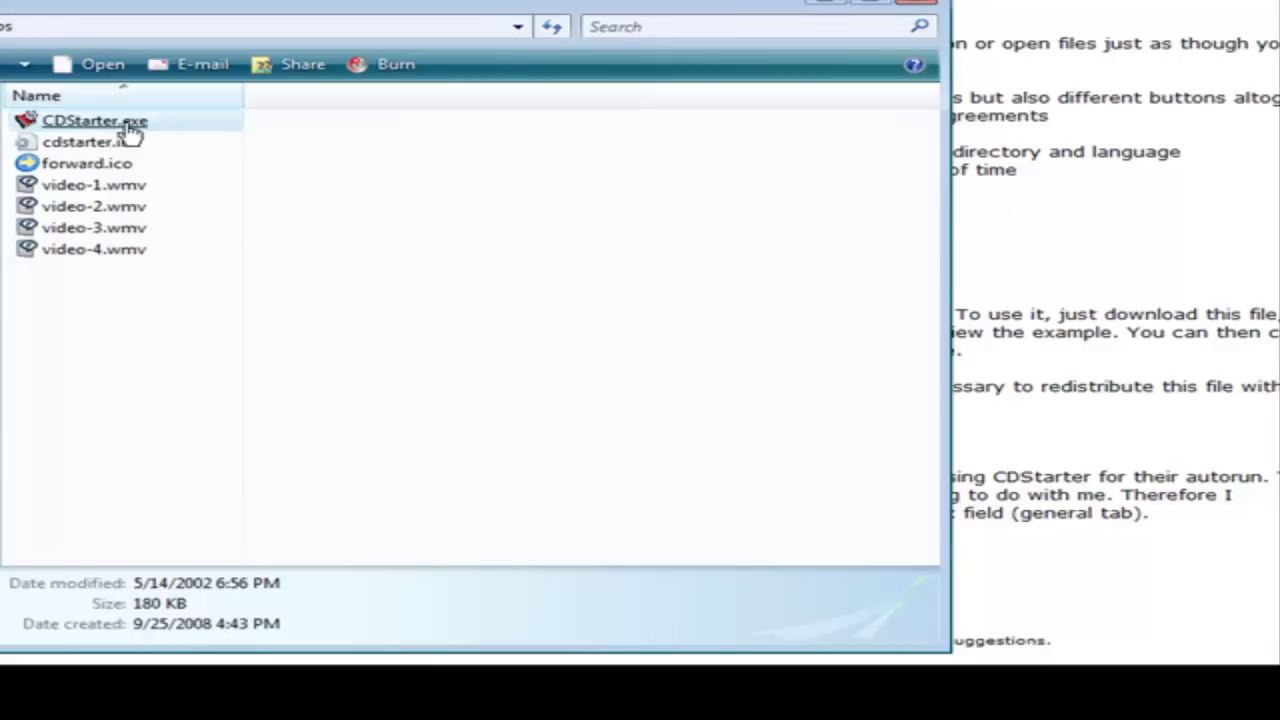
Run CDStarter.exe from the playvideos folder to test the new launcher.
double_click(130, 133)
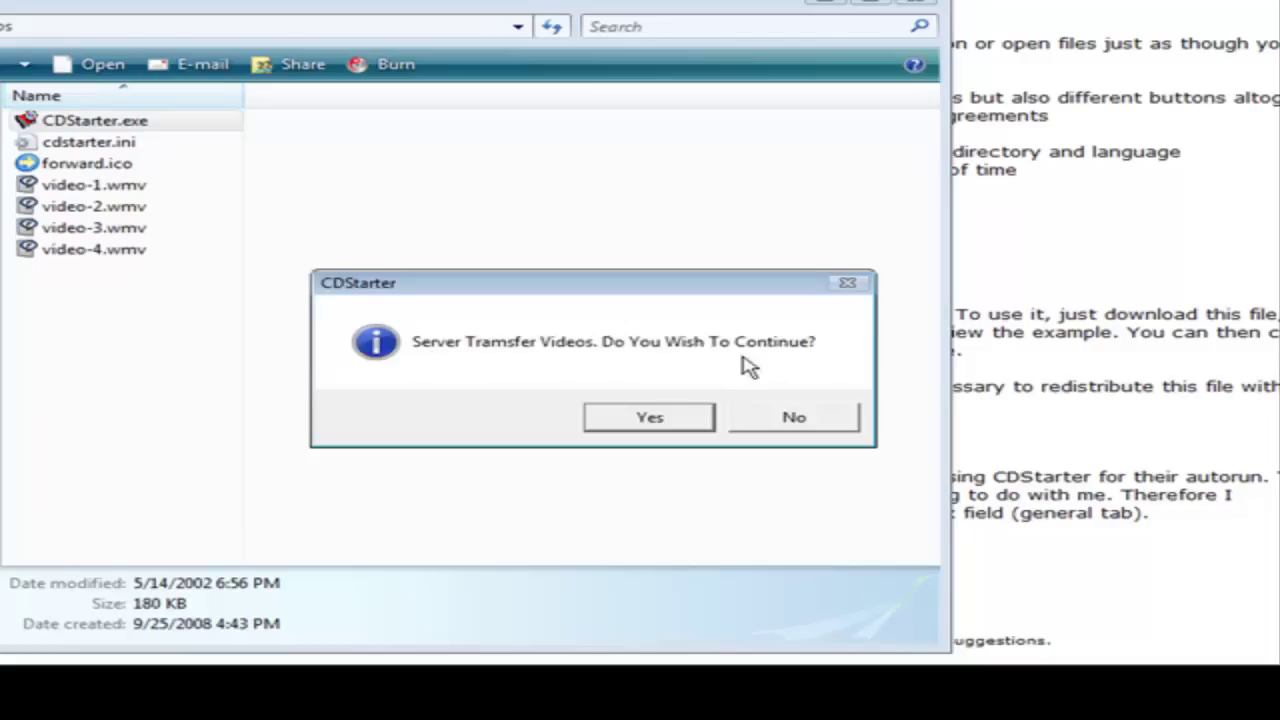
Answer Yes to the Server Transfer Videos prompt and play menu videos, including the fourth, in RealPlayer.
left_click(667, 420)
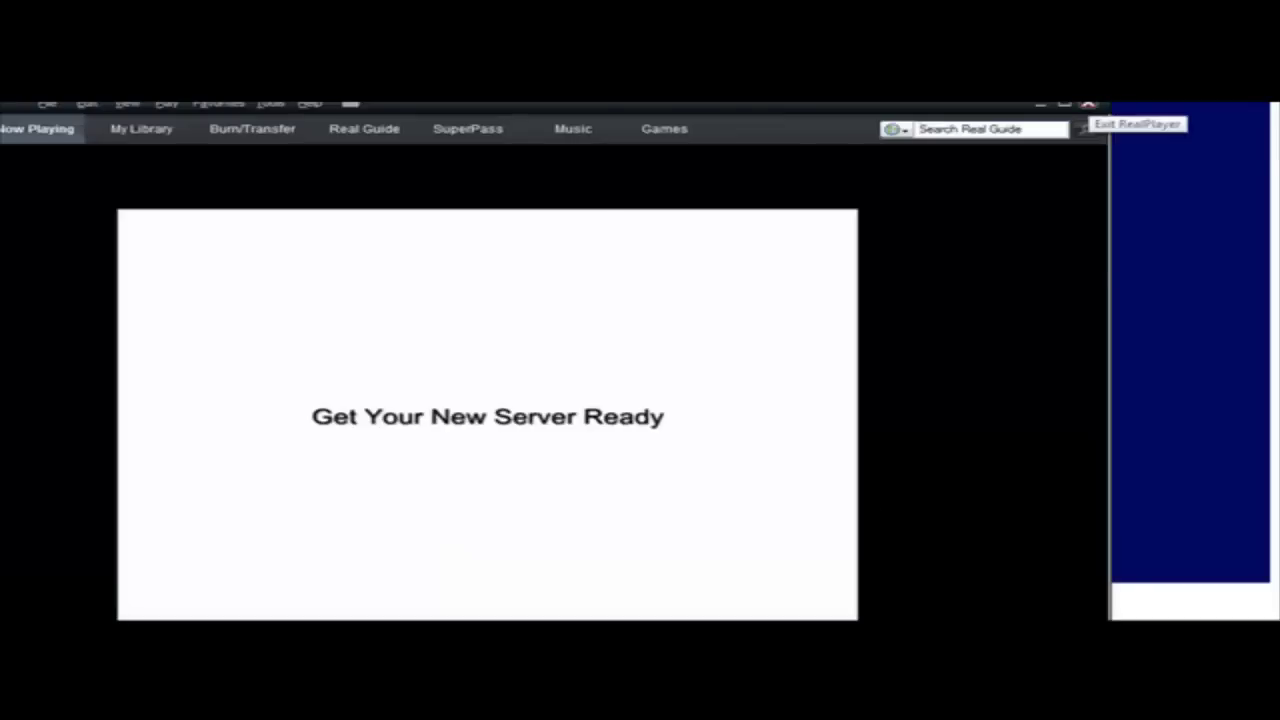
left_click(1088, 104)
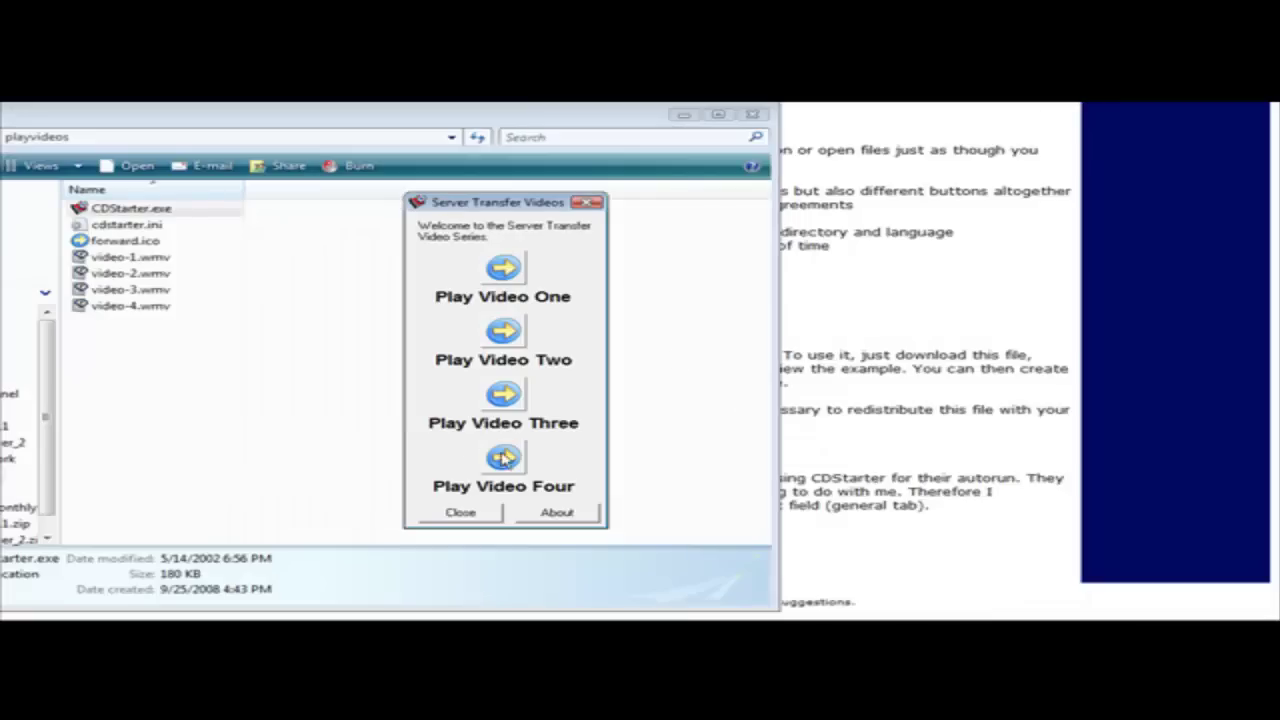
left_click(504, 458)
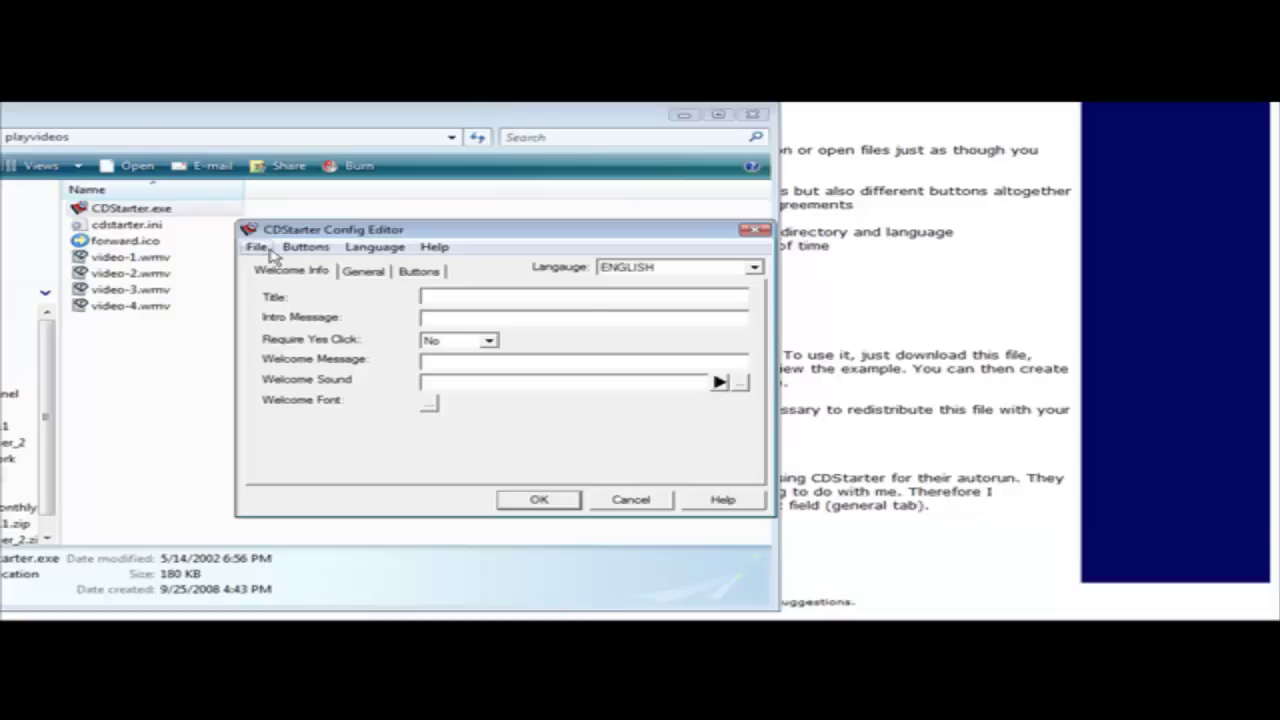
Load cdstarter.ini into the CDStarter Config Editor.
left_click(252, 247)
left_click(290, 288)
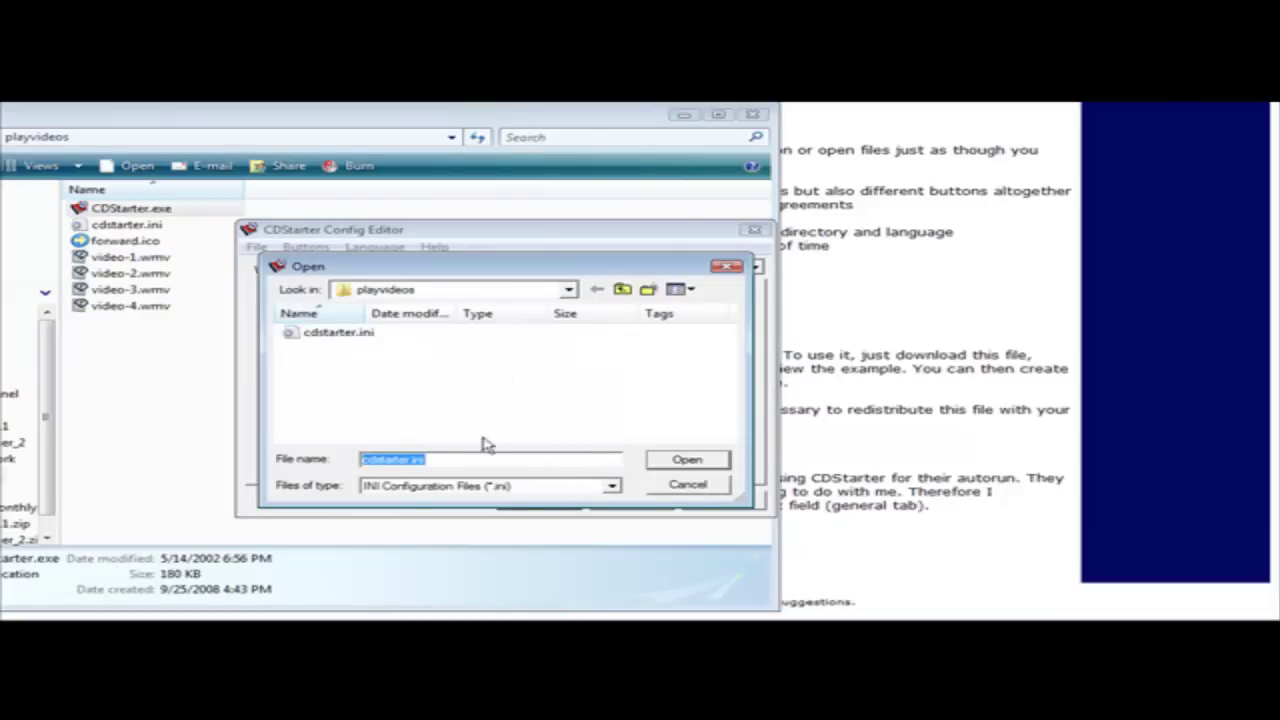
double_click(340, 333)
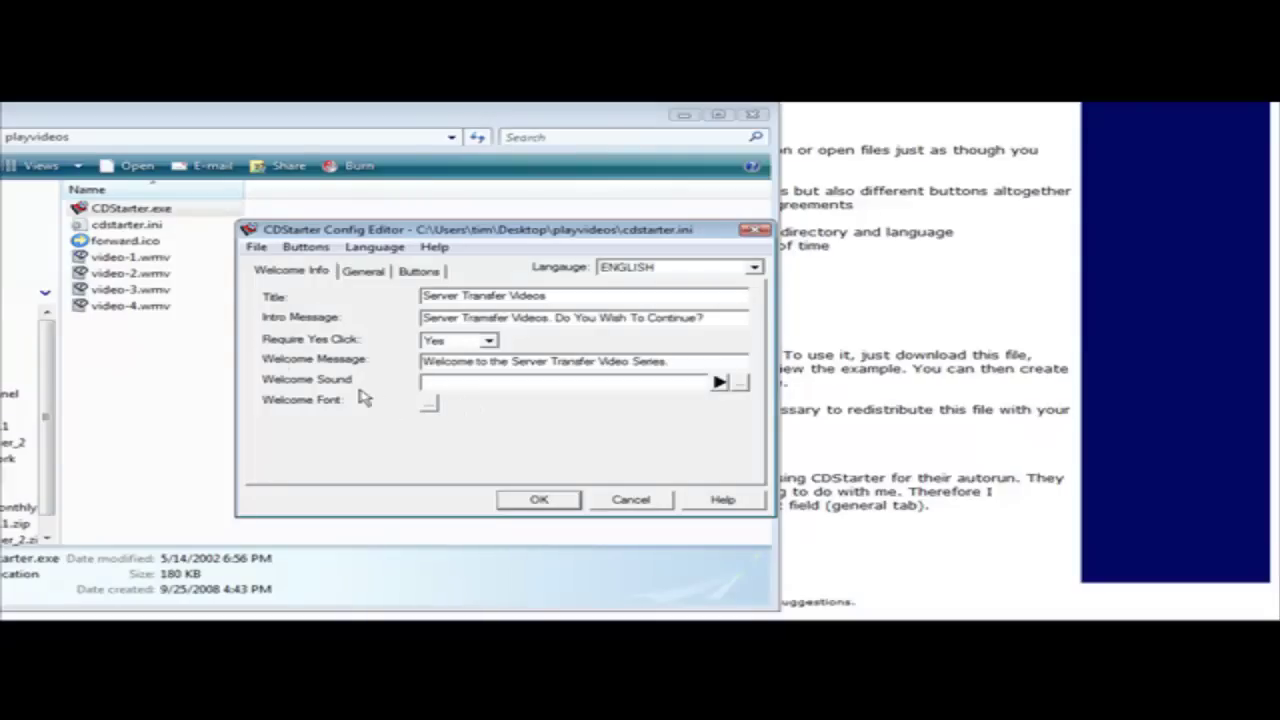
Prepare the playvideos folder for CD burning without an icon, creating autorun.inf, then close the editor.
left_click(256, 247)
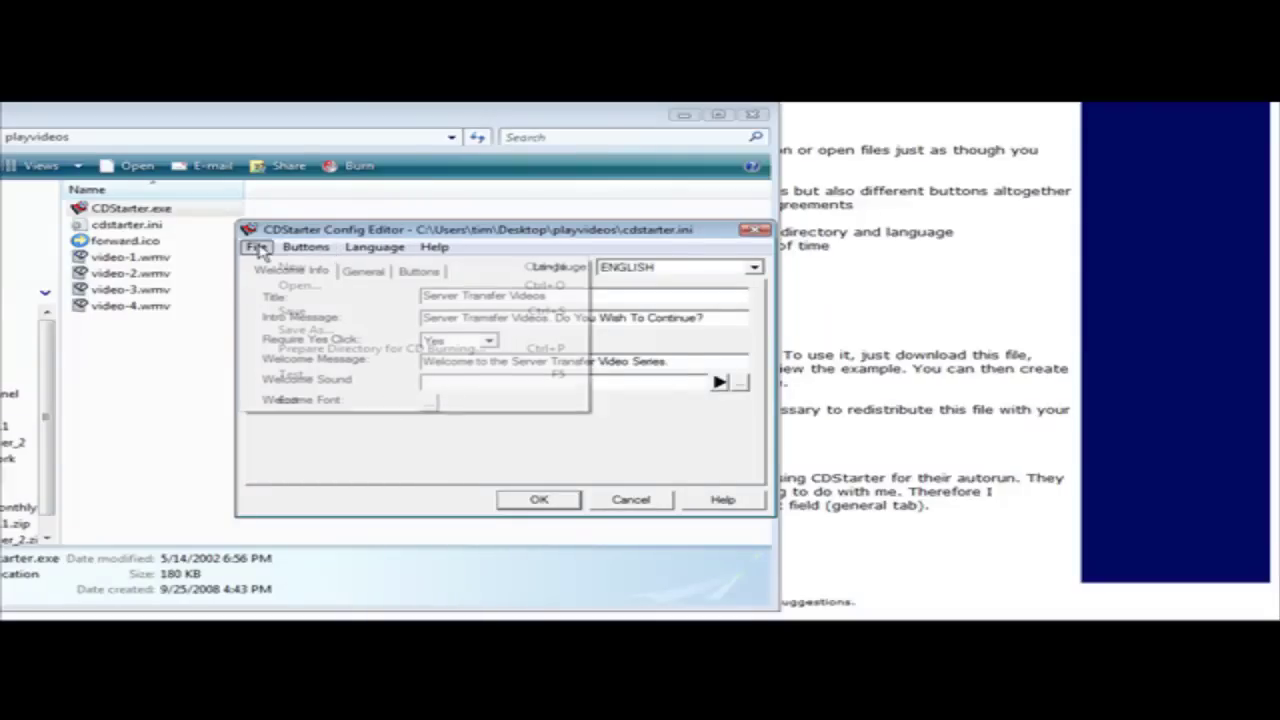
left_click(316, 352)
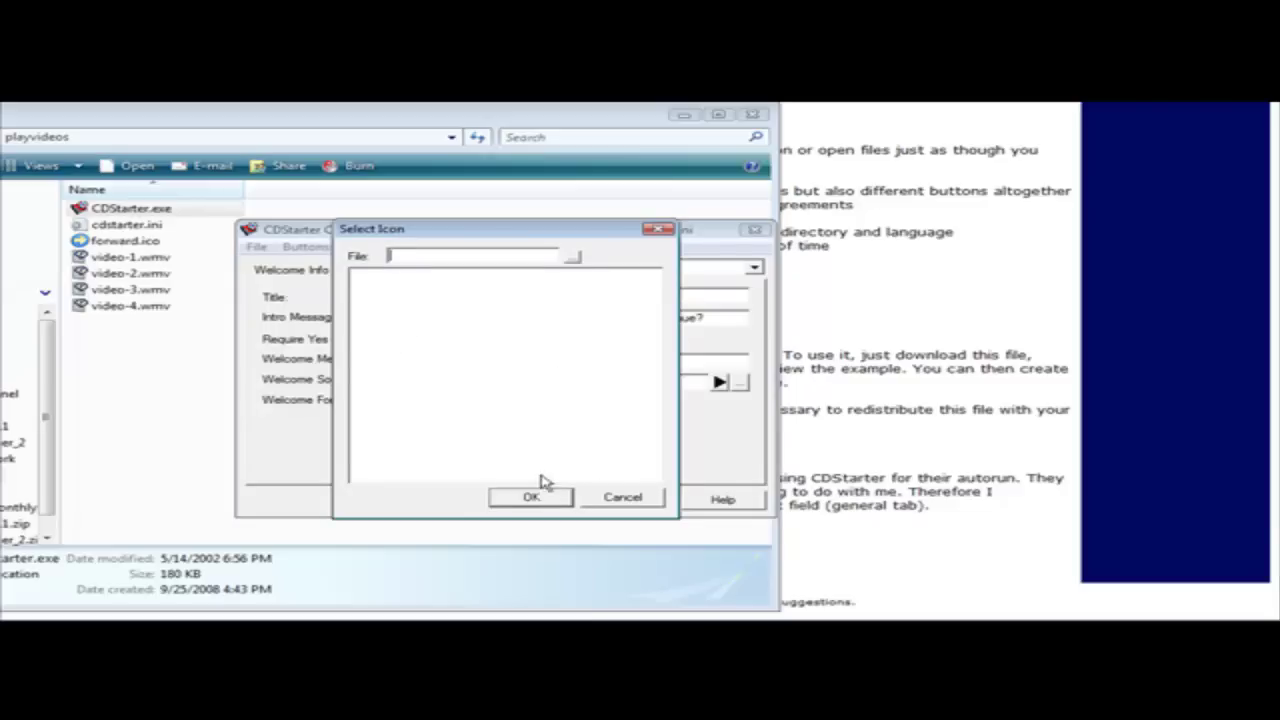
left_click(612, 500)
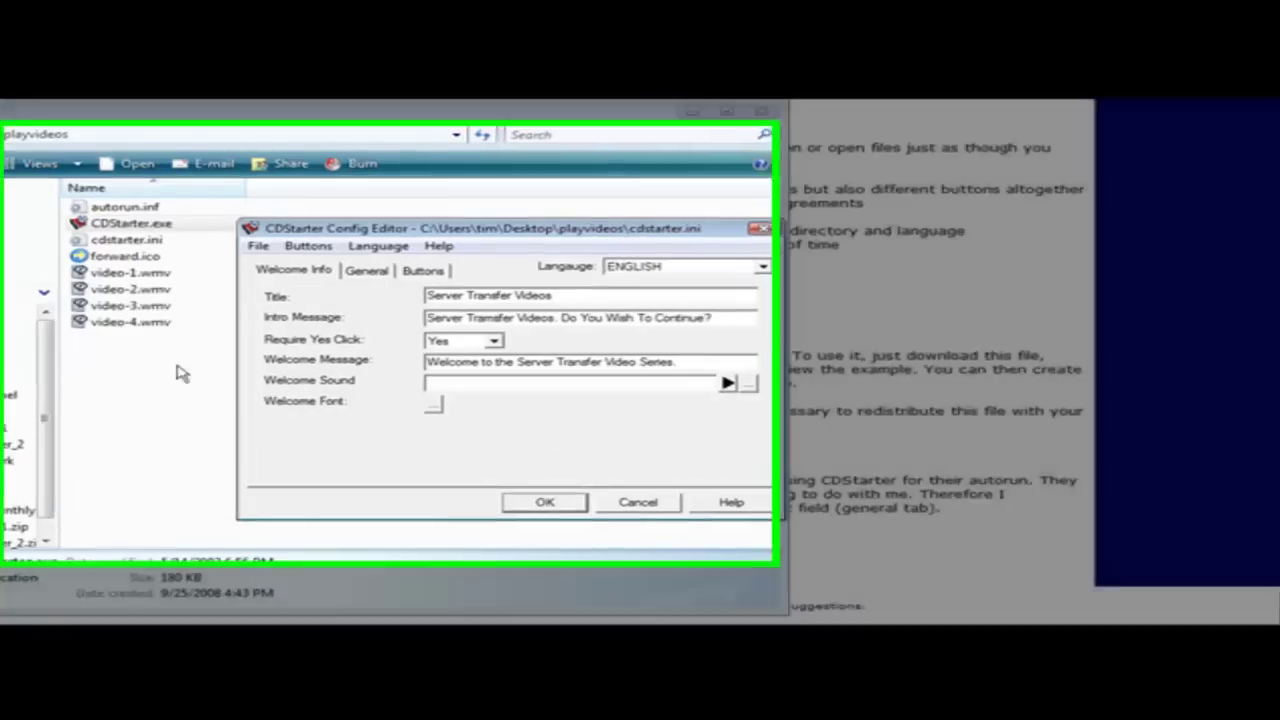
left_click(625, 500)
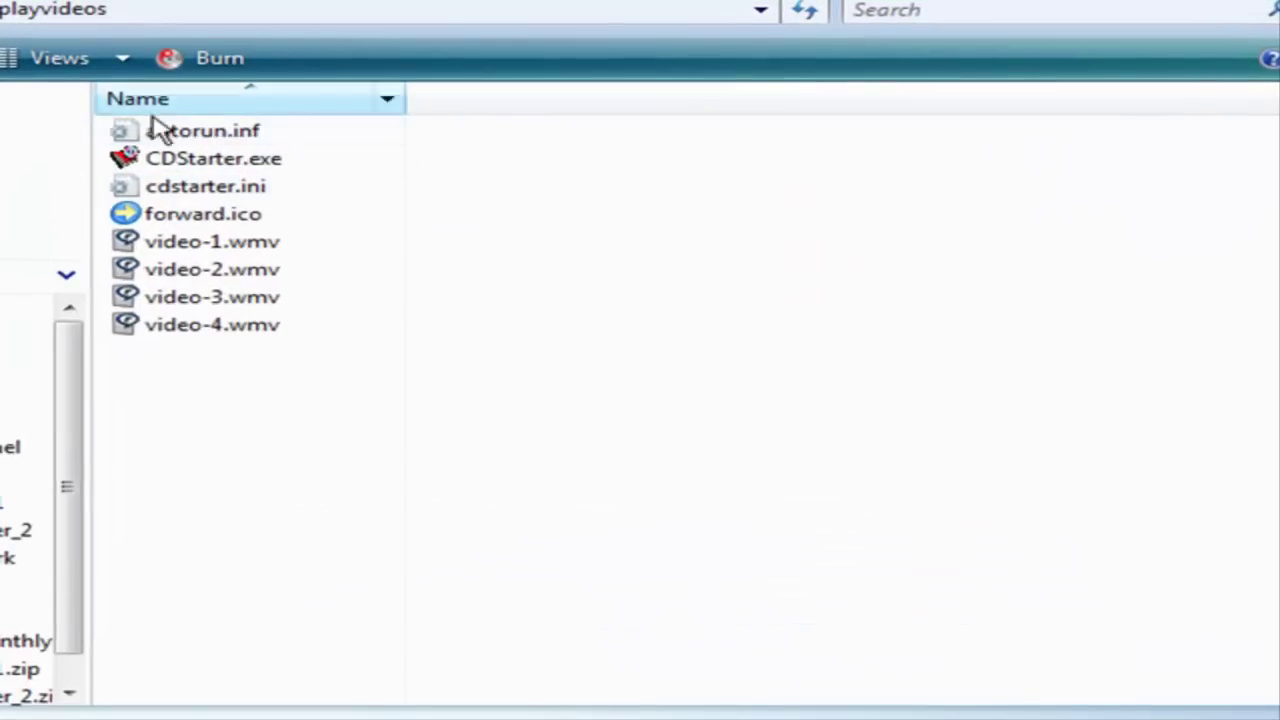
left_click(200, 137)
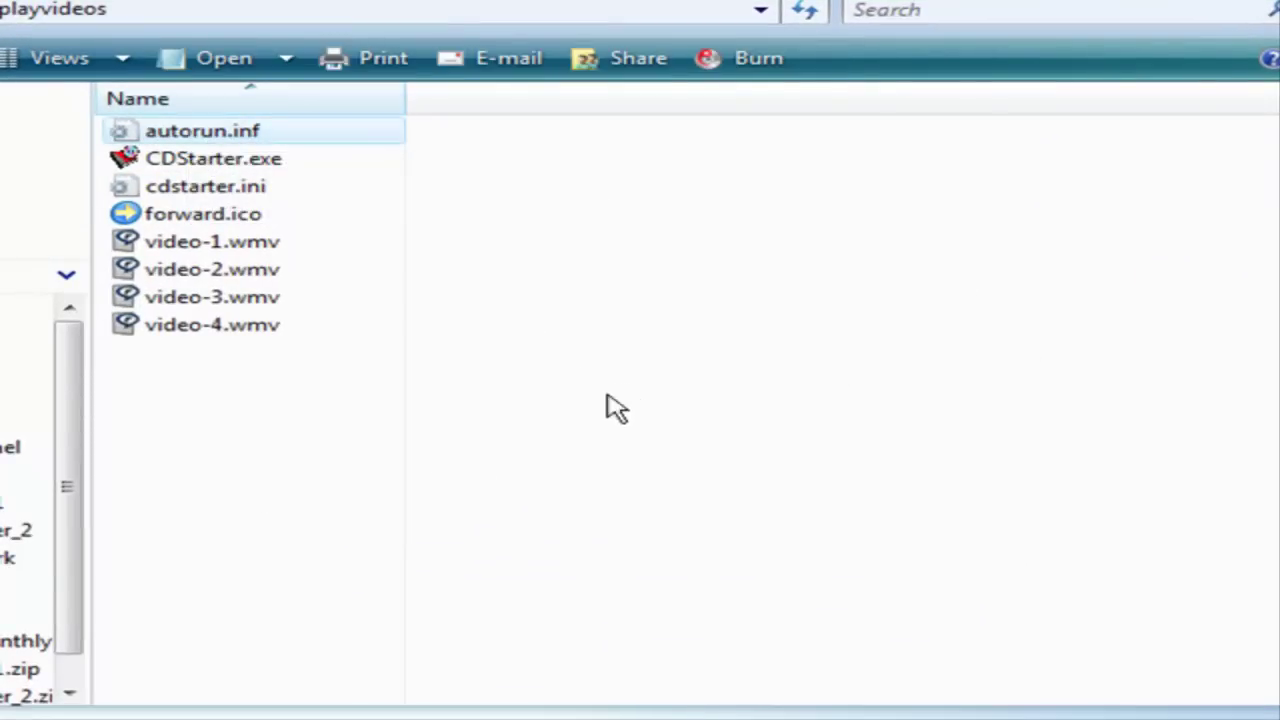
right_click(218, 137)
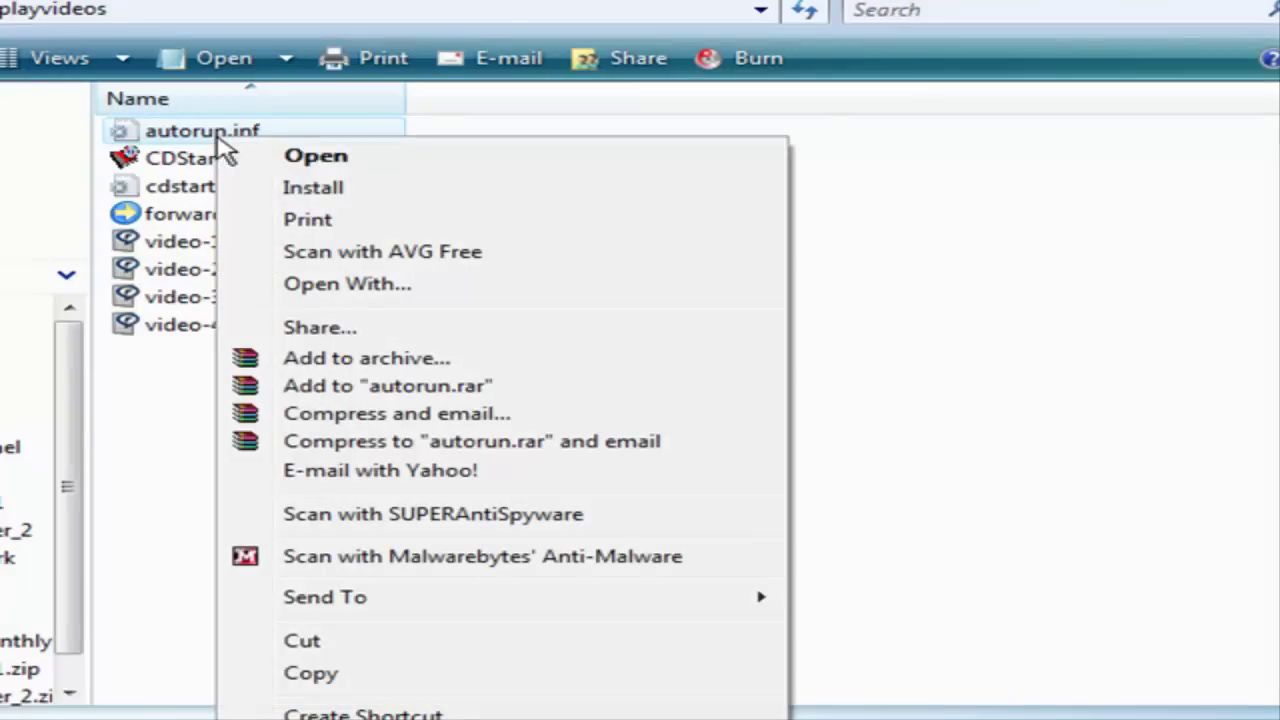
left_click(393, 286)
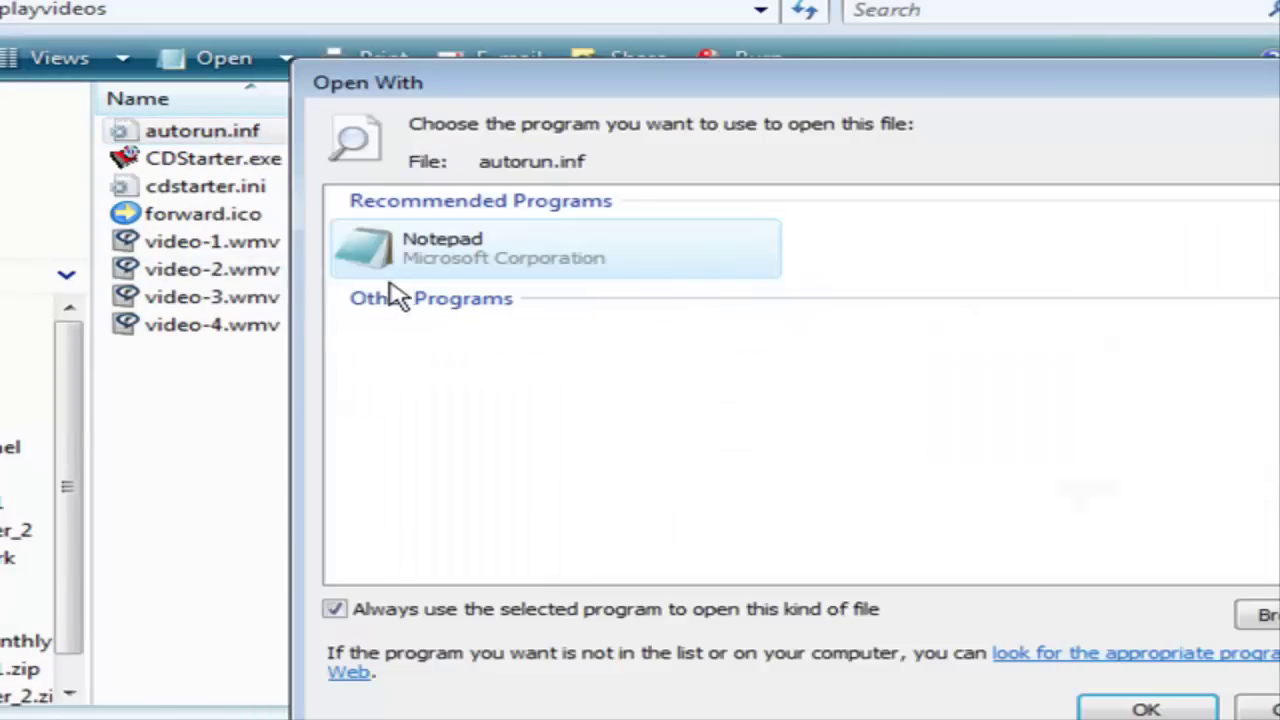
left_click(334, 608)
left_click(1147, 709)
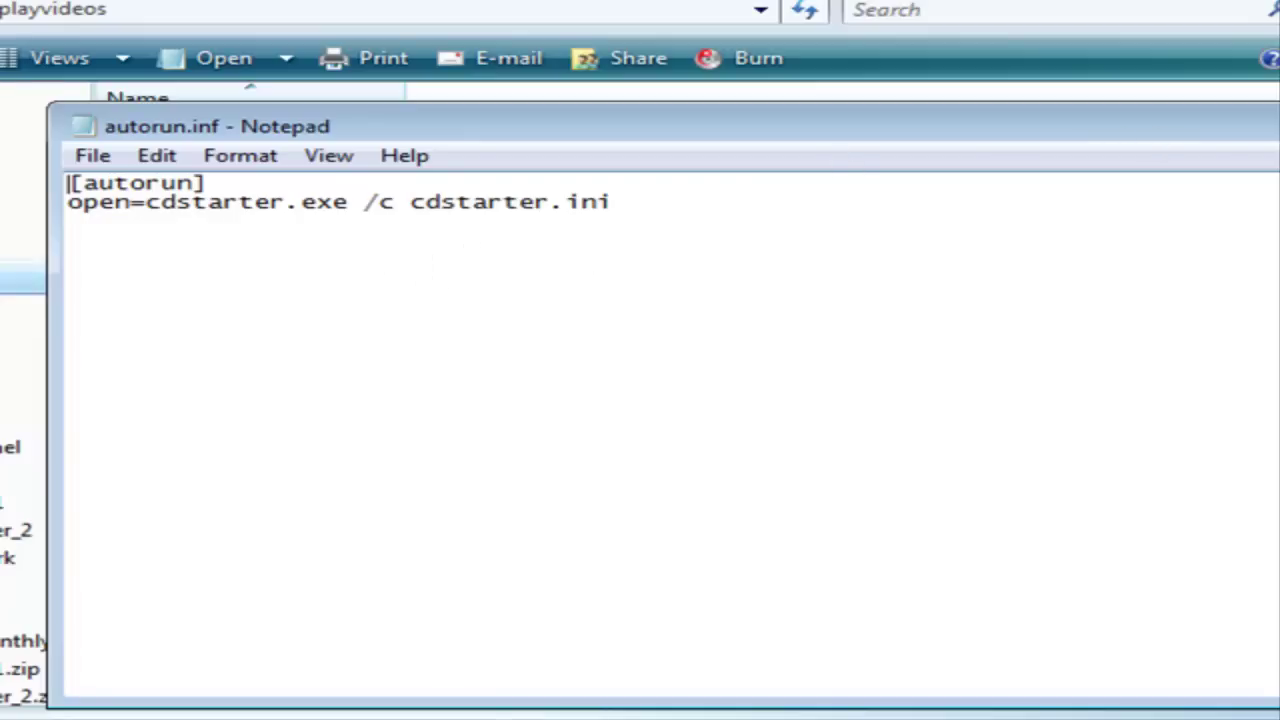
key("alt+F4")
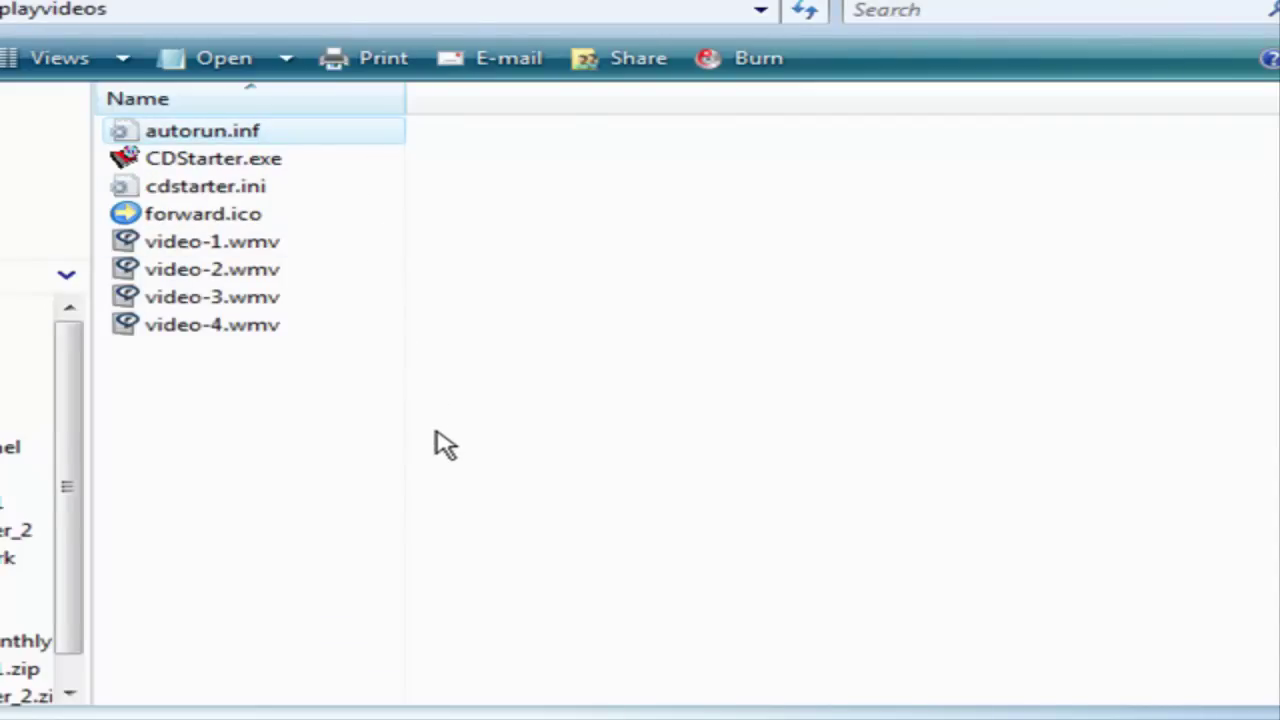
double_click(270, 158)
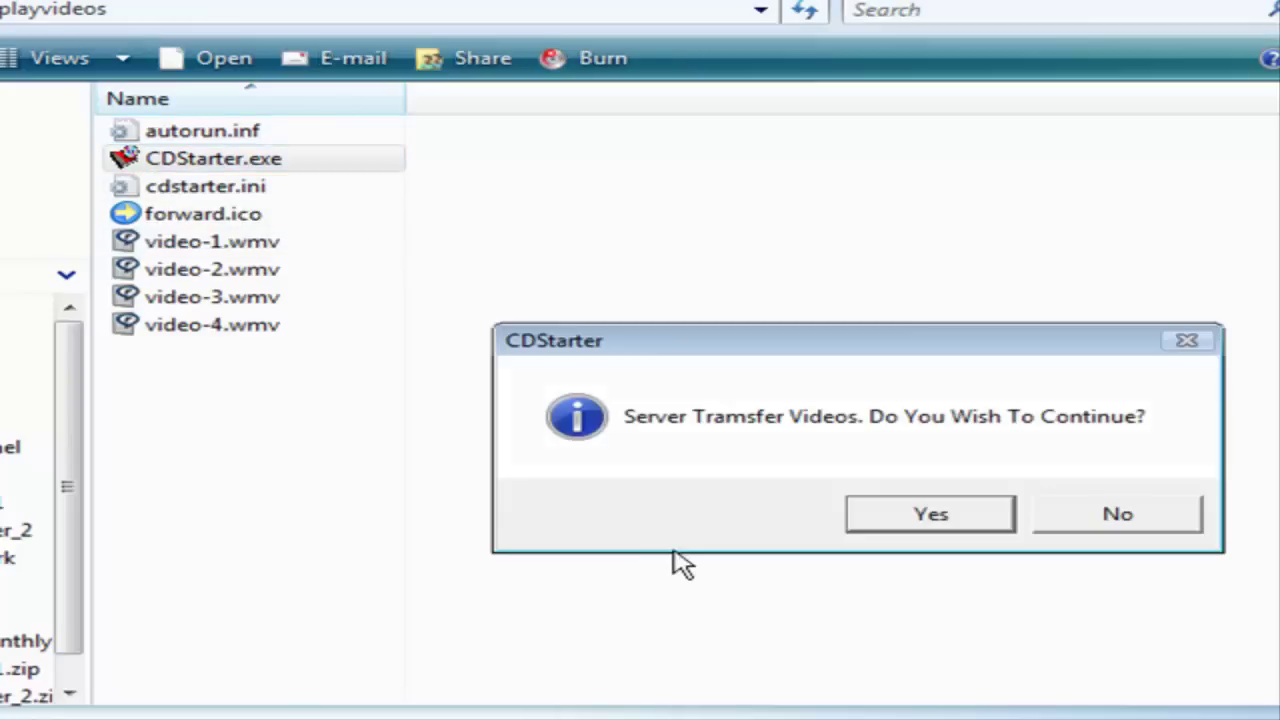
left_click(950, 514)
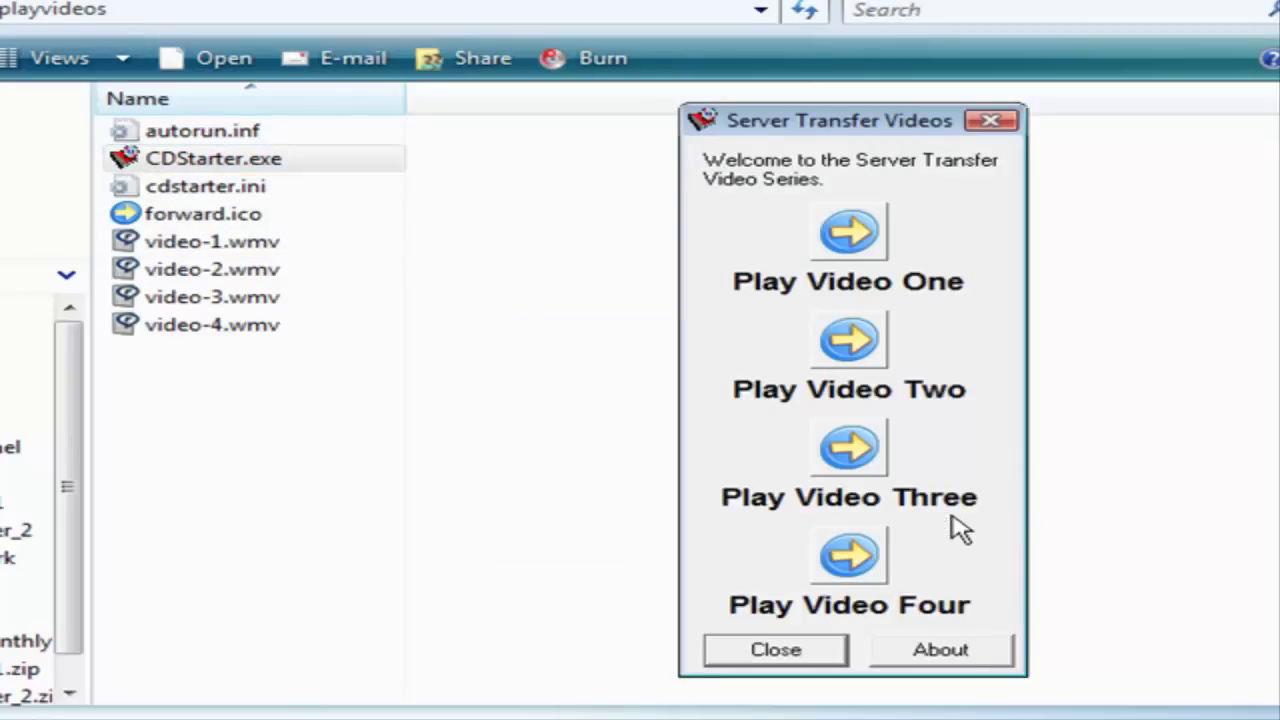
left_click(800, 648)
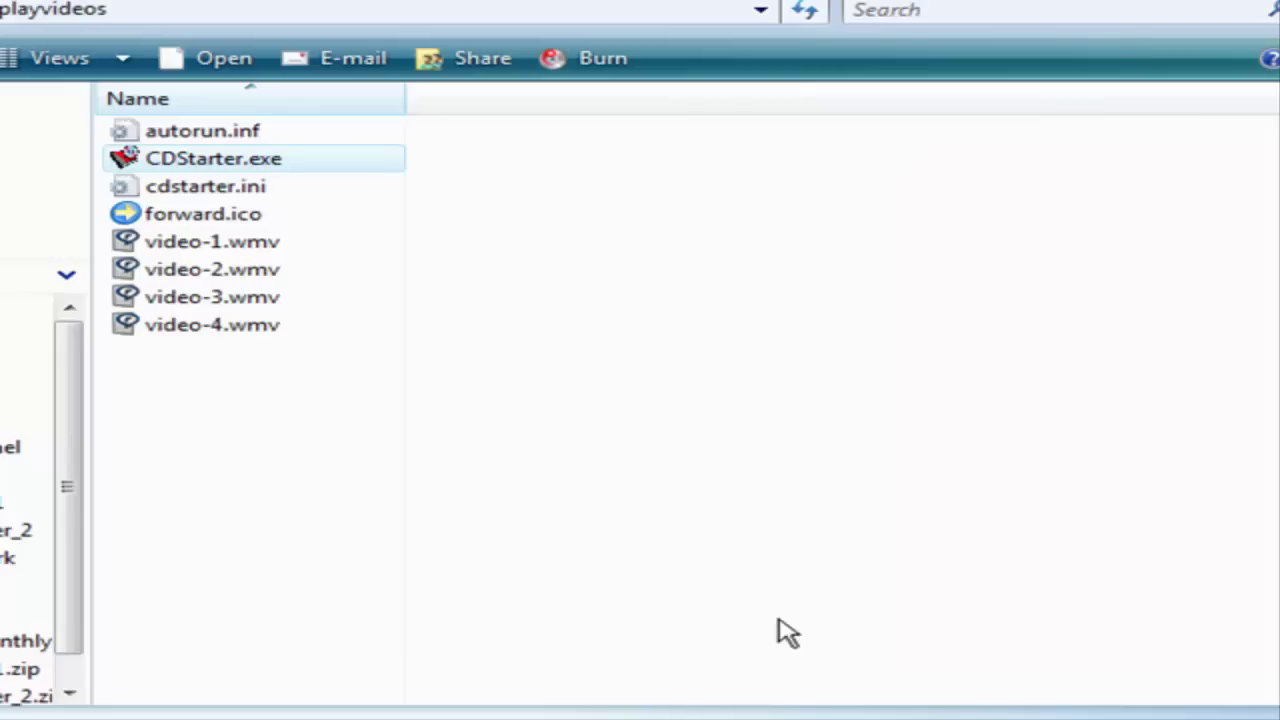